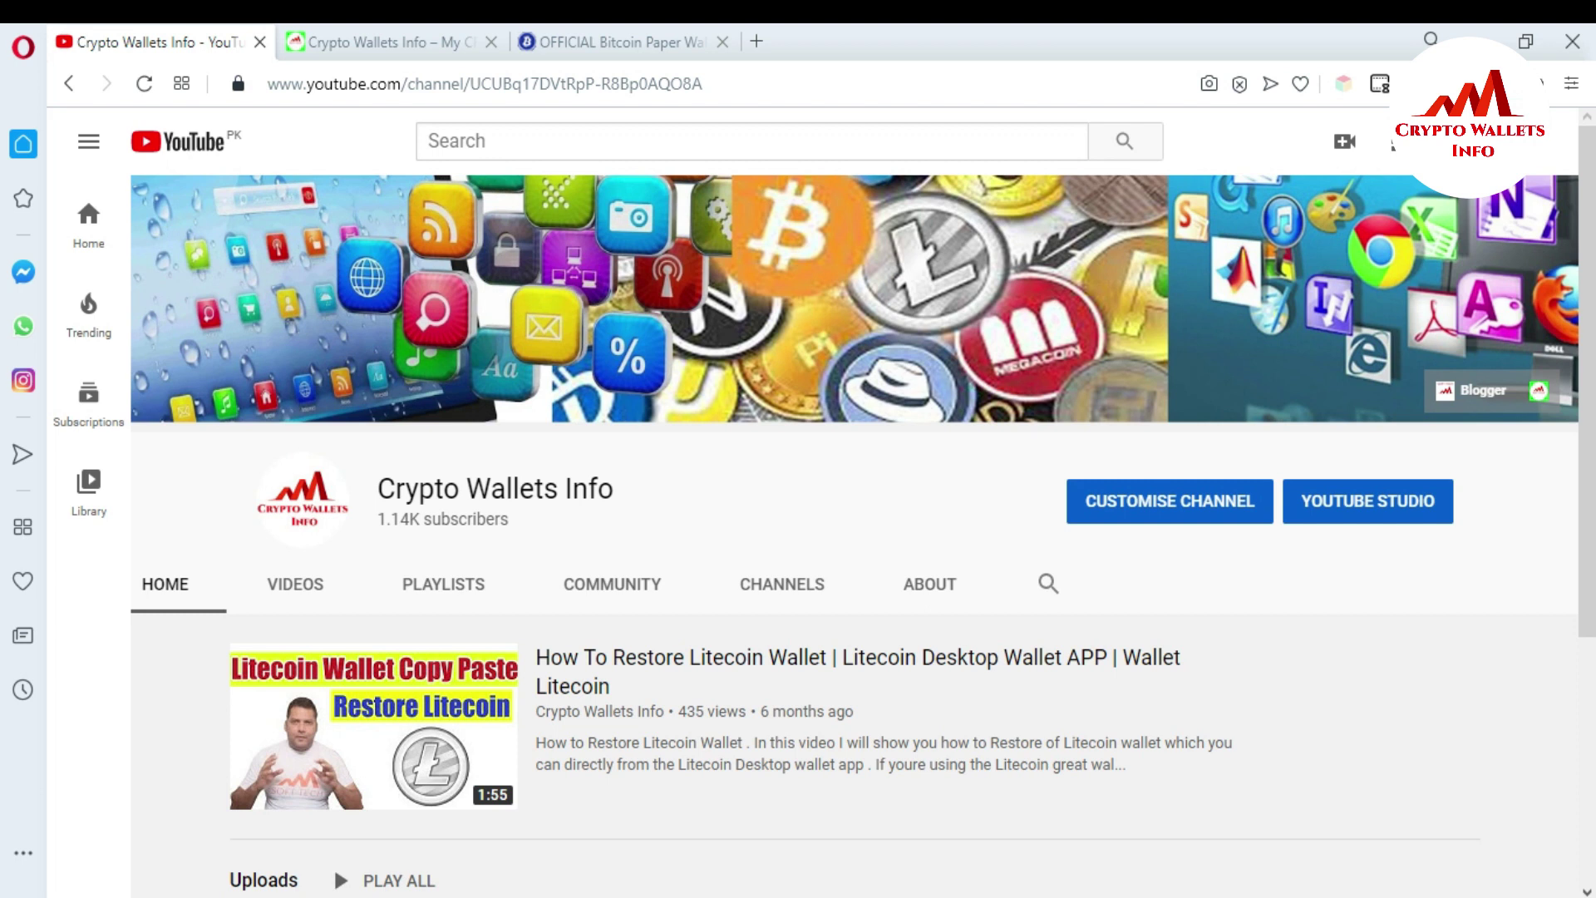
- Switch from the YouTube channel to the cryptowalletsinfo.com tab
click(357, 42)
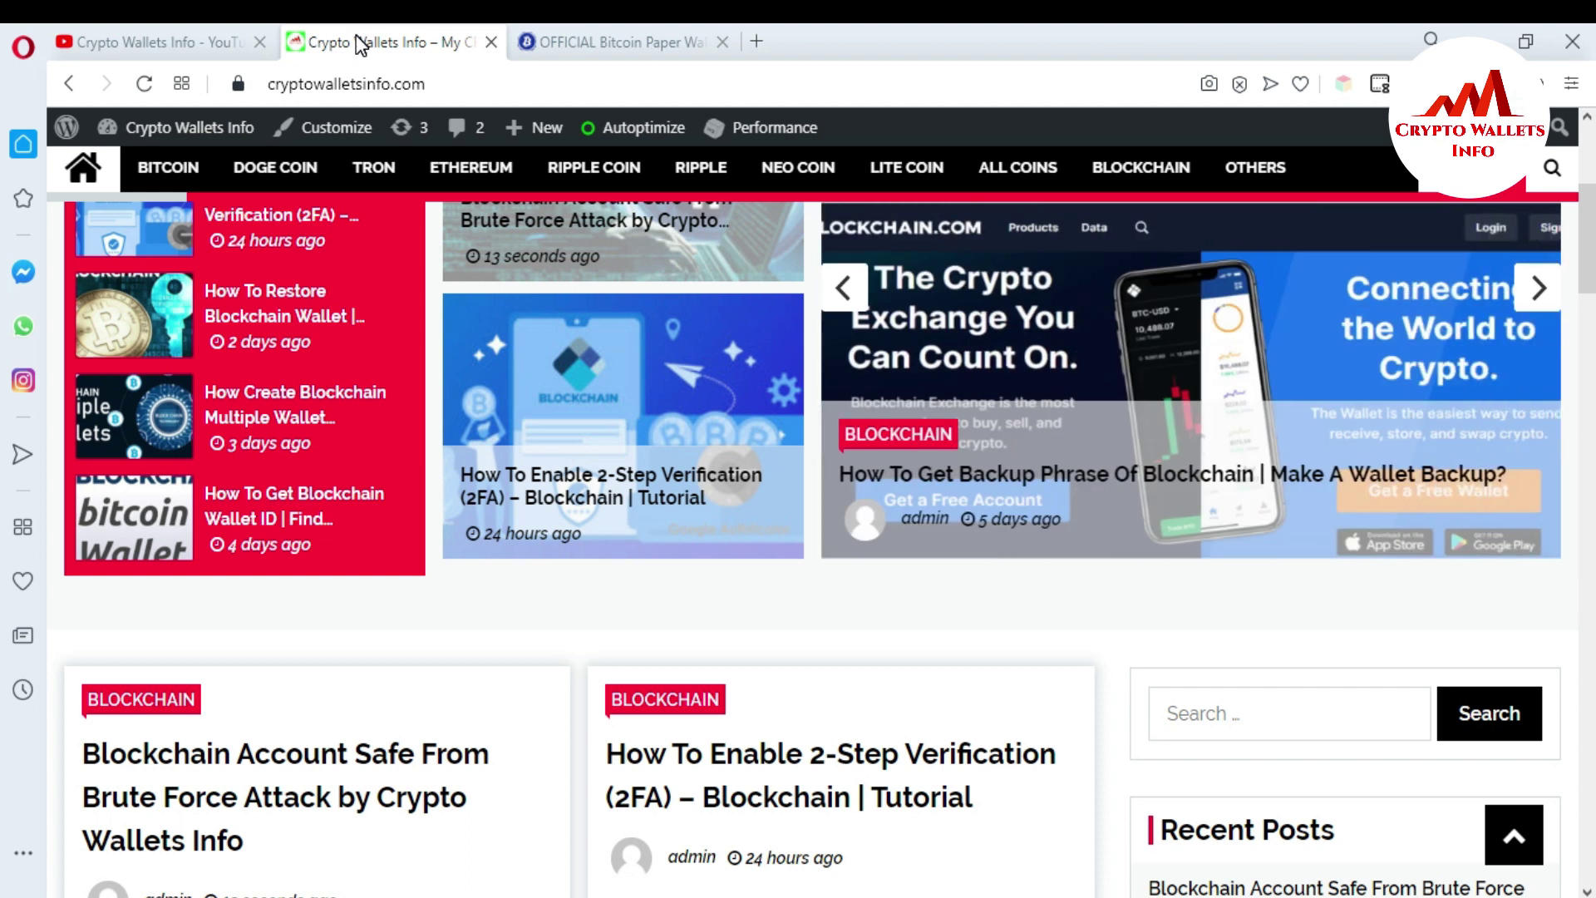
- Switch to the 'OFFICIAL Bitcoin Paper Wallet' tab showing a generated bitcoinwalletpaper.com wallet
click(625, 48)
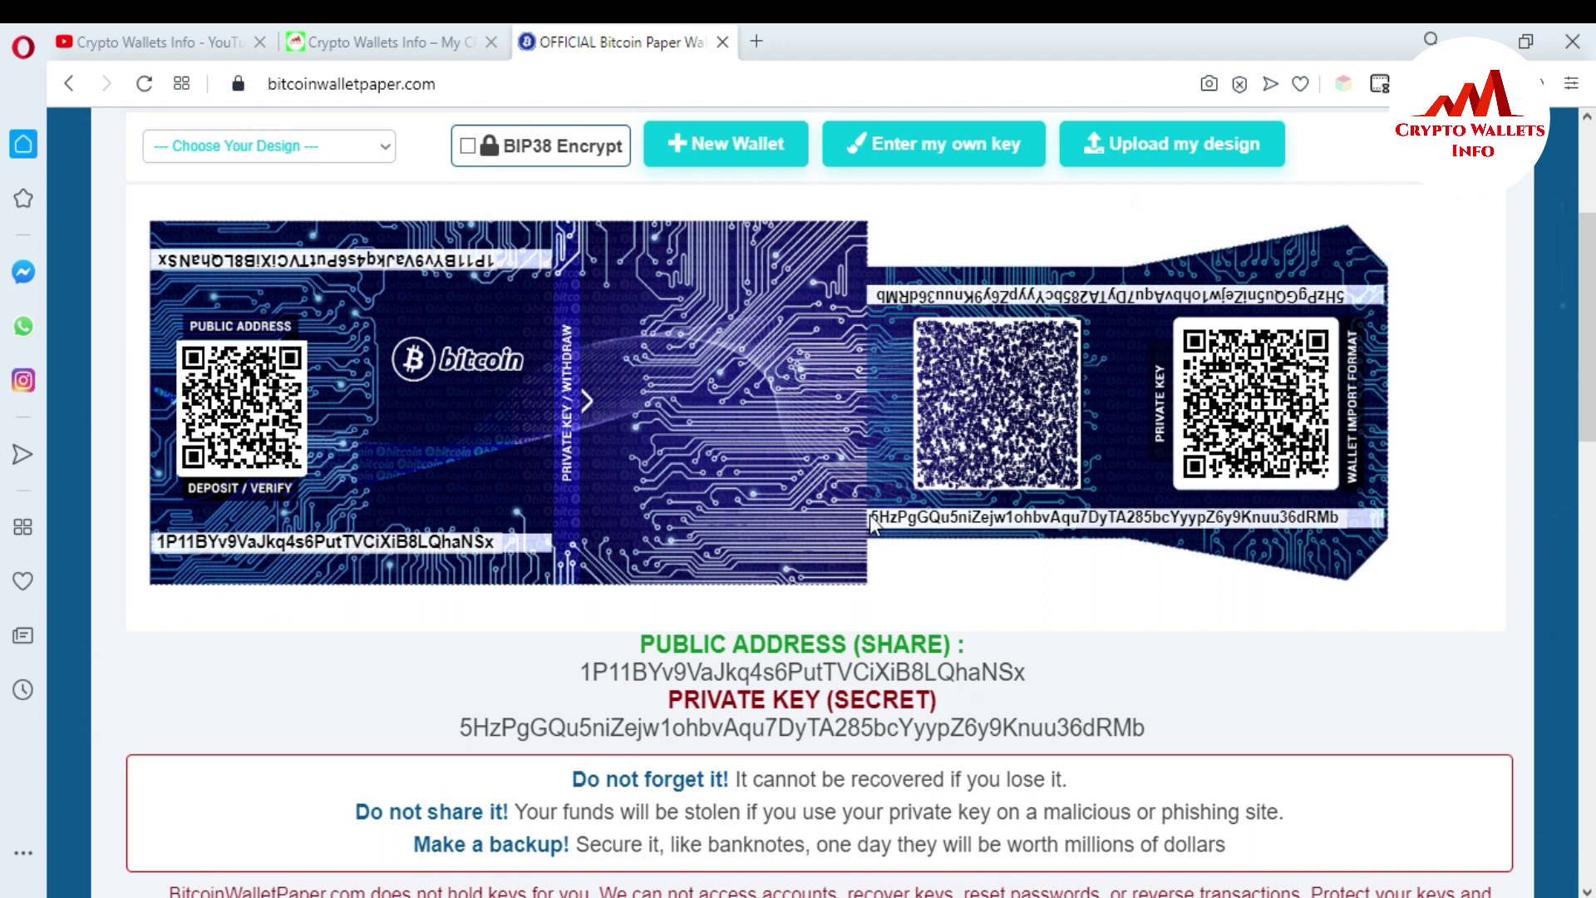
- Select the full private key printed under the wallet's QR code
drag(869, 517, 1343, 524)
drag(497, 546, 164, 542)
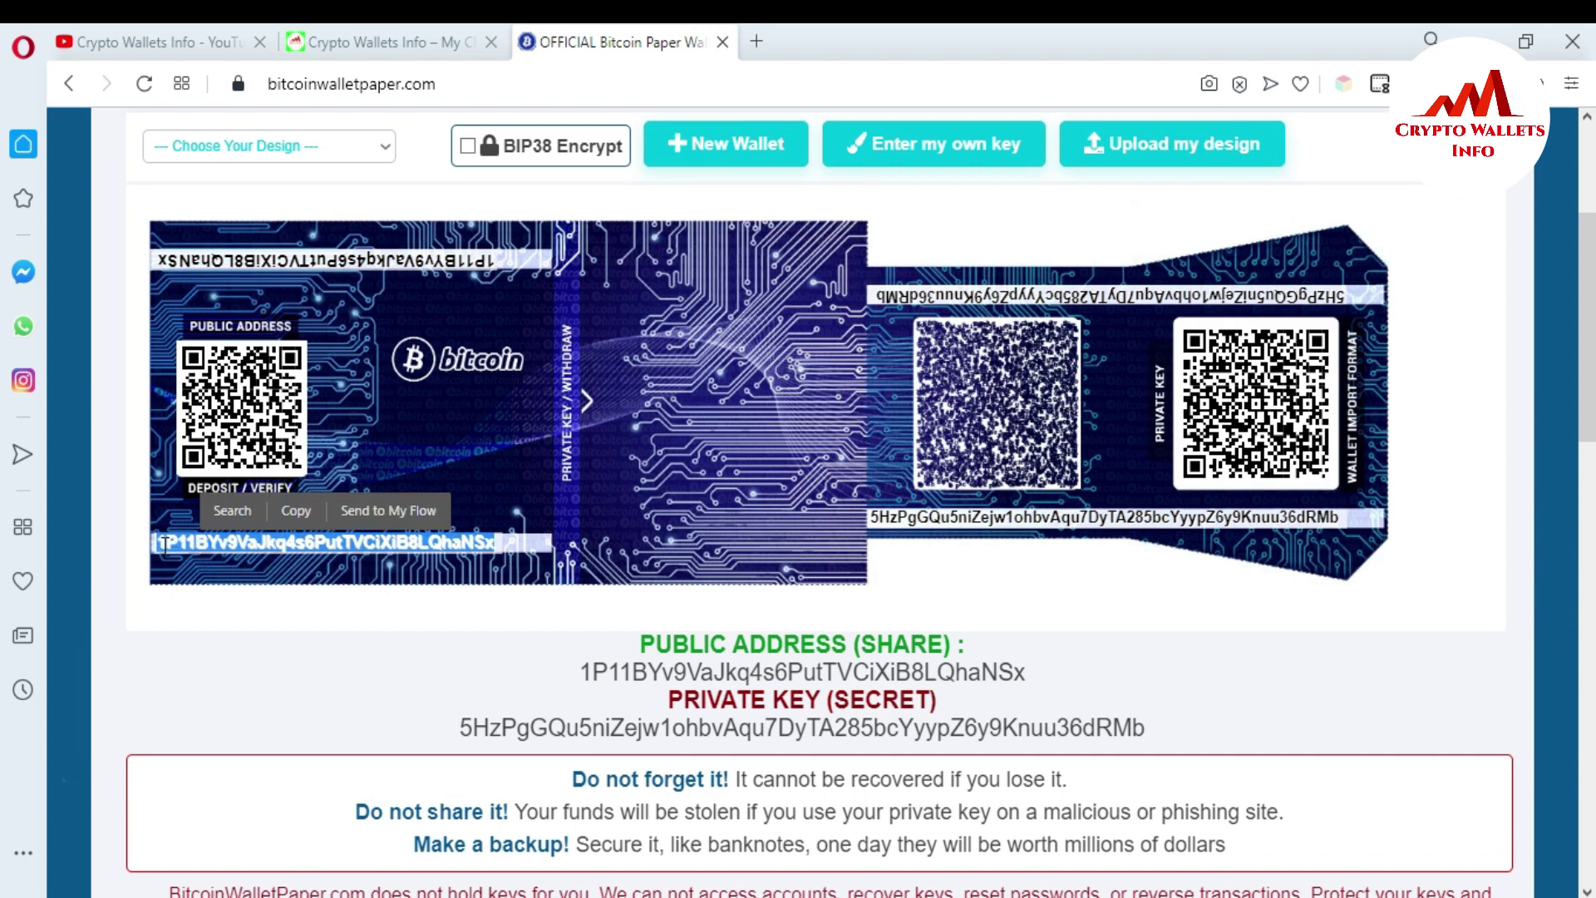
click(155, 542)
drag(154, 542, 464, 544)
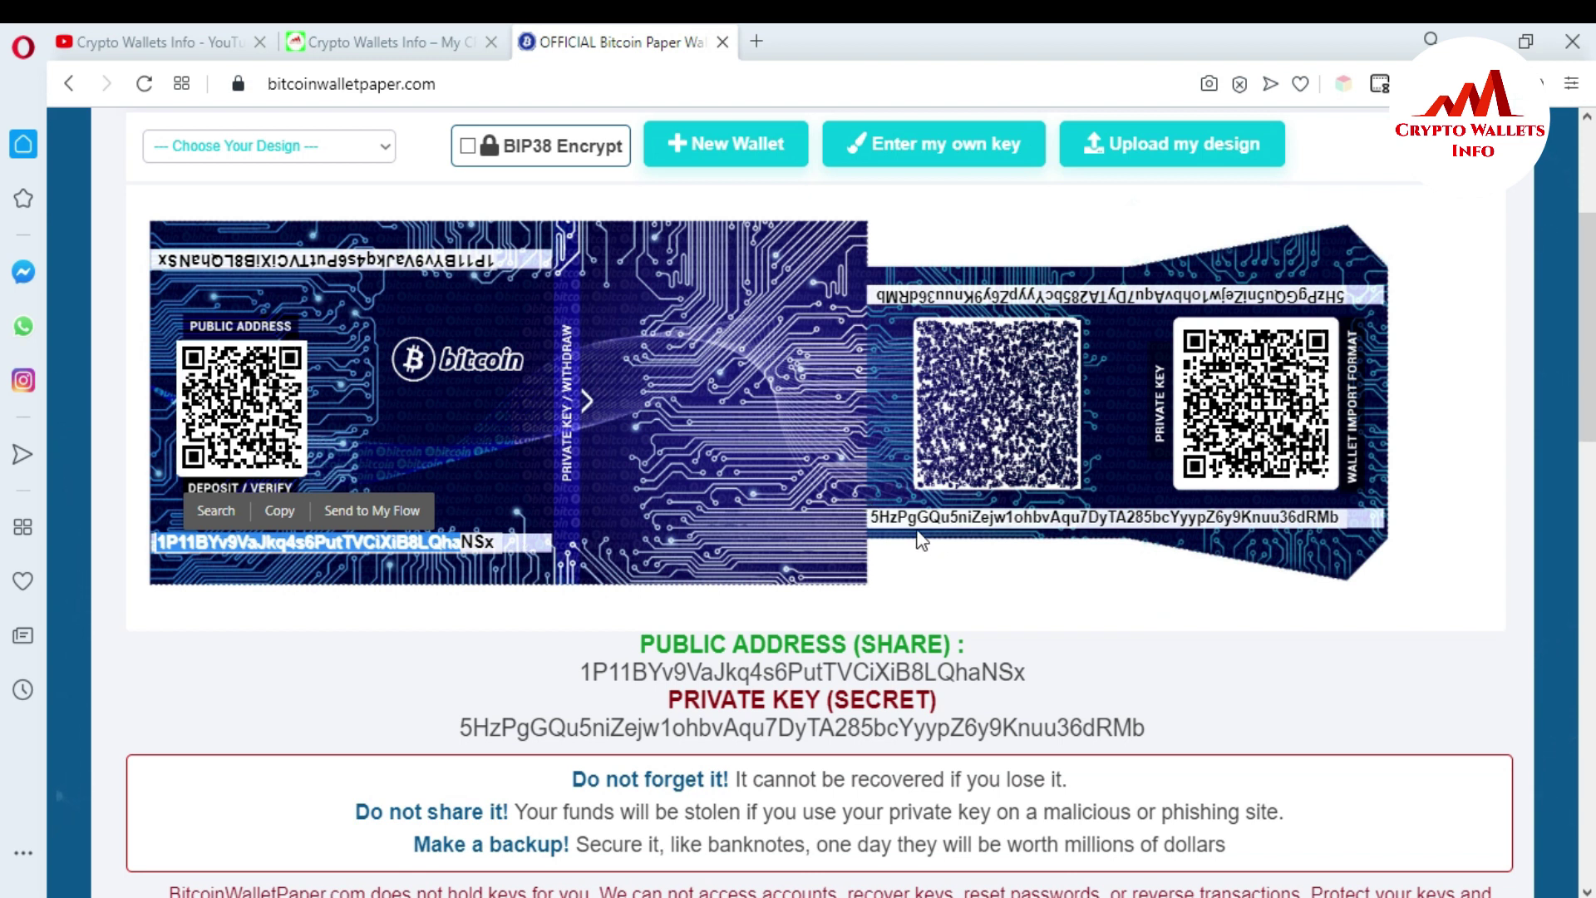
drag(875, 518, 1341, 518)
key(ctrl+c)
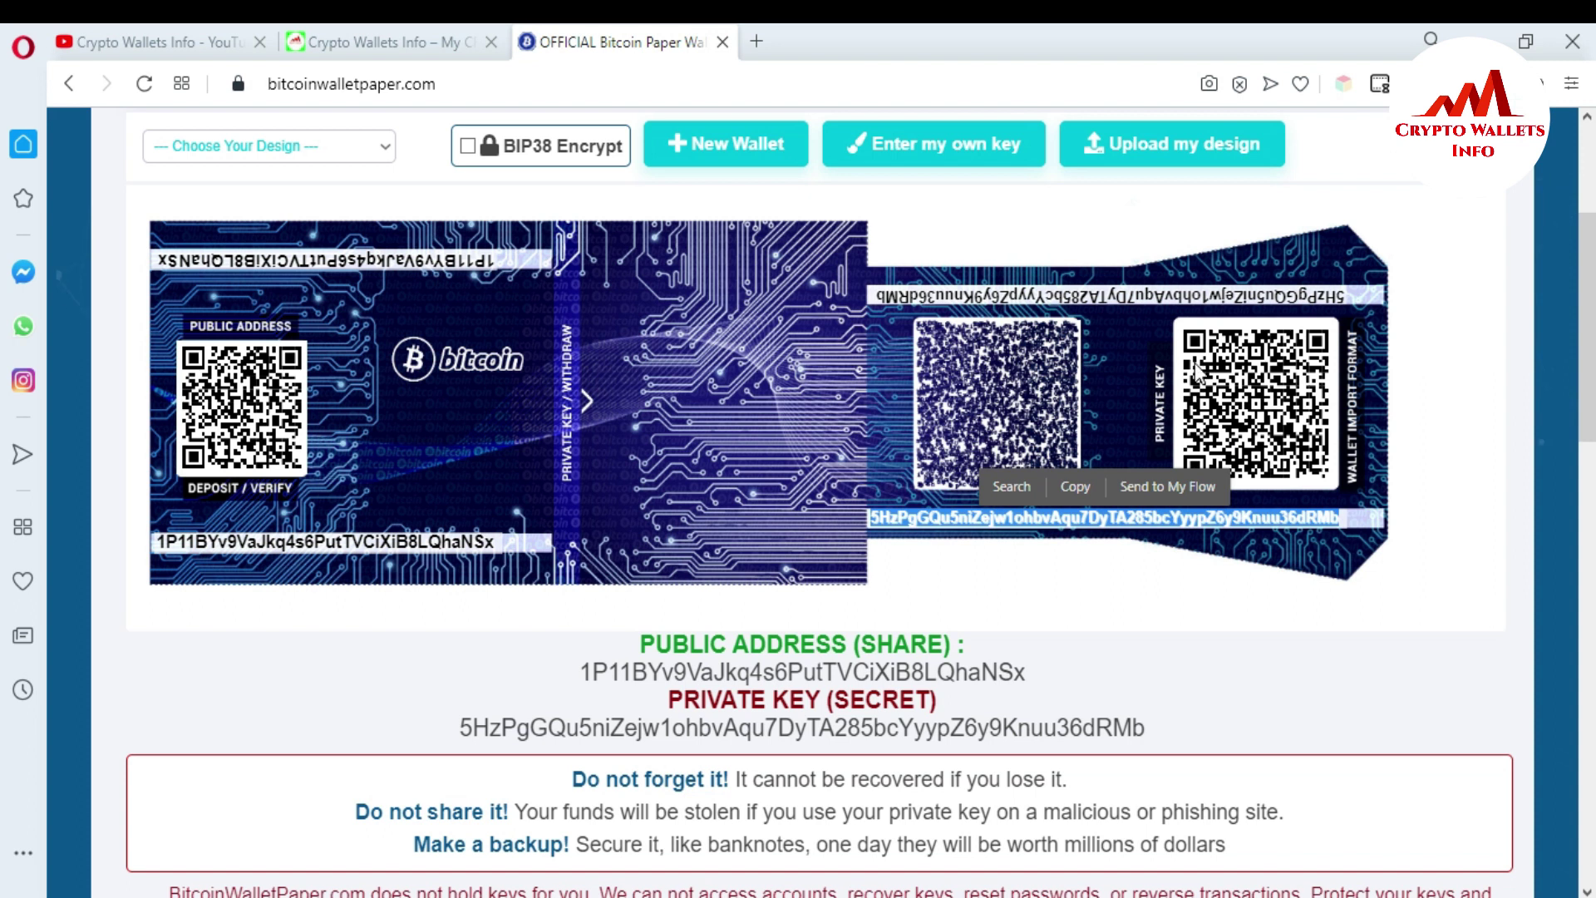
scroll(6, 278, down, 3)
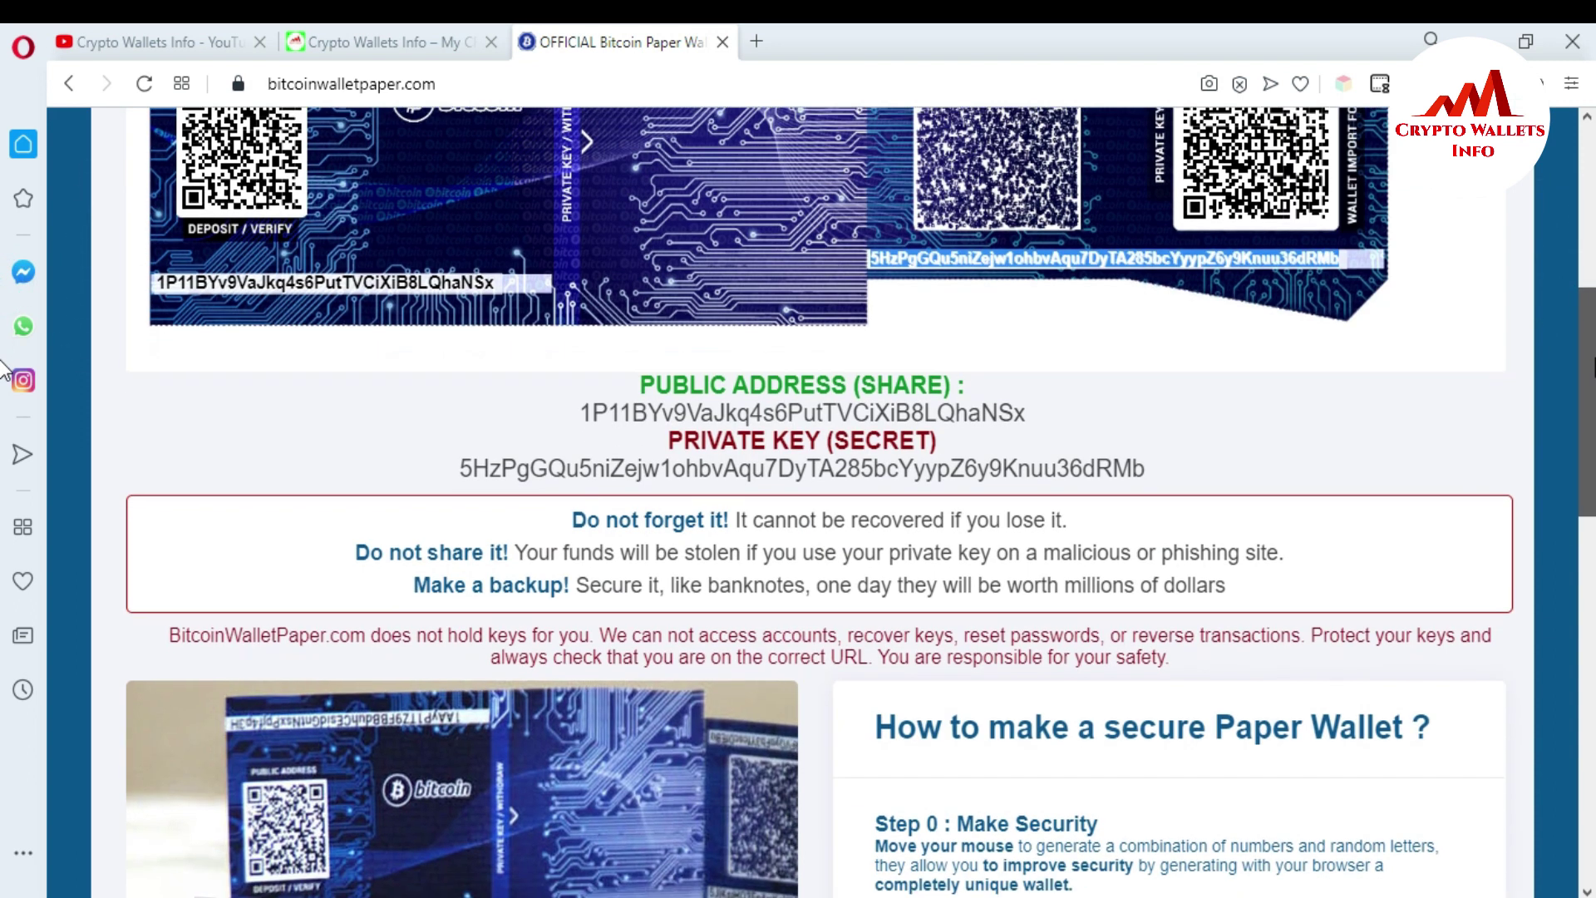
scroll(7, 278, up, 4)
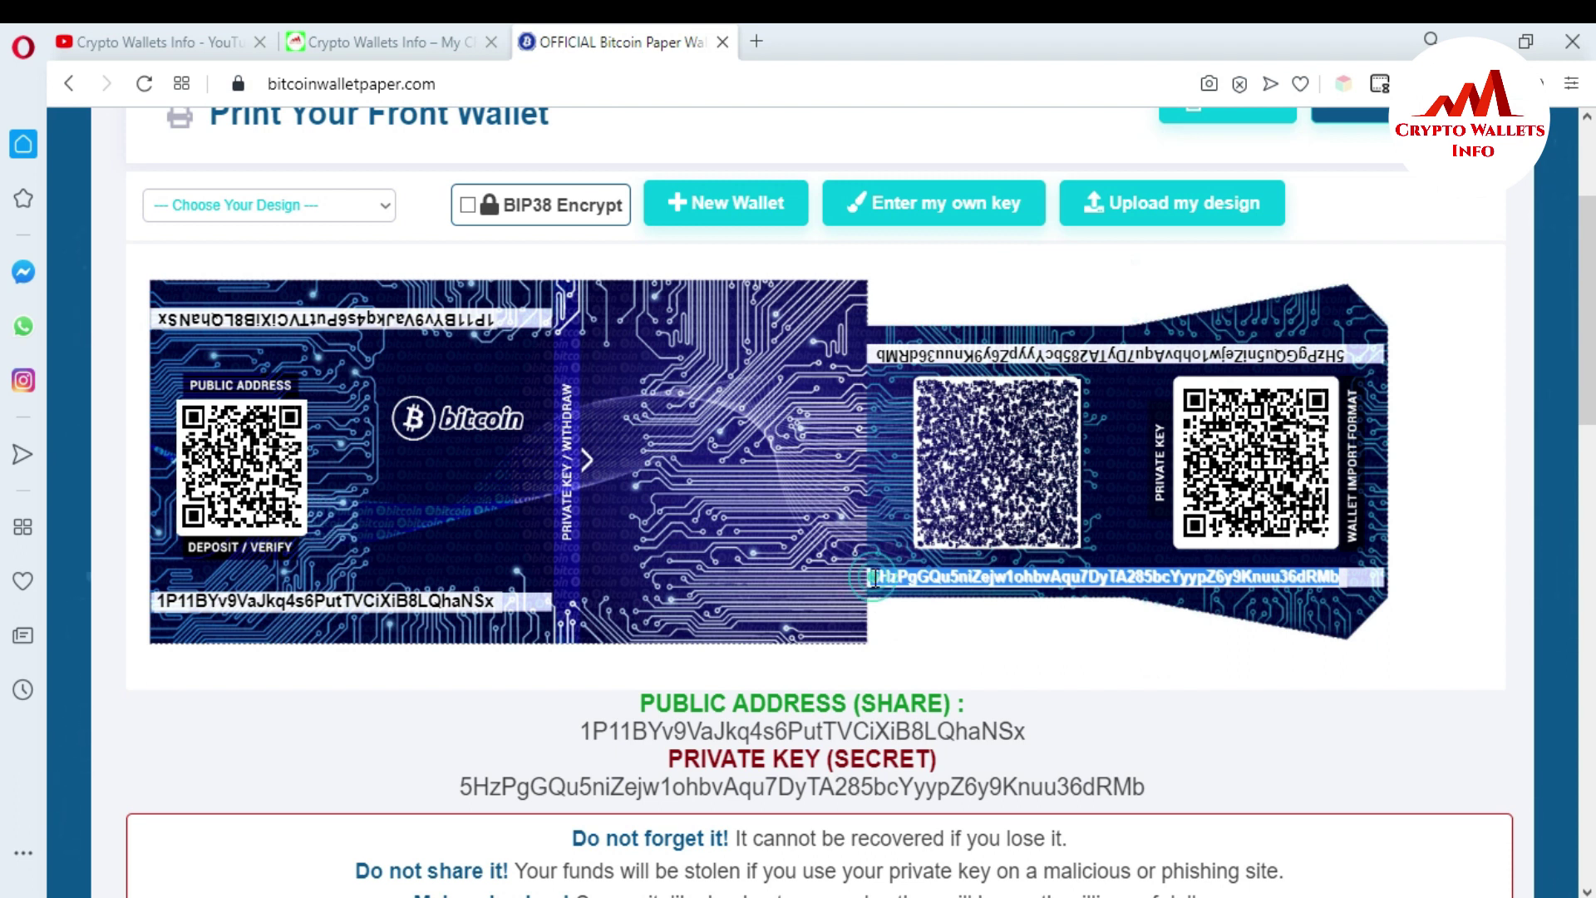
click(876, 576)
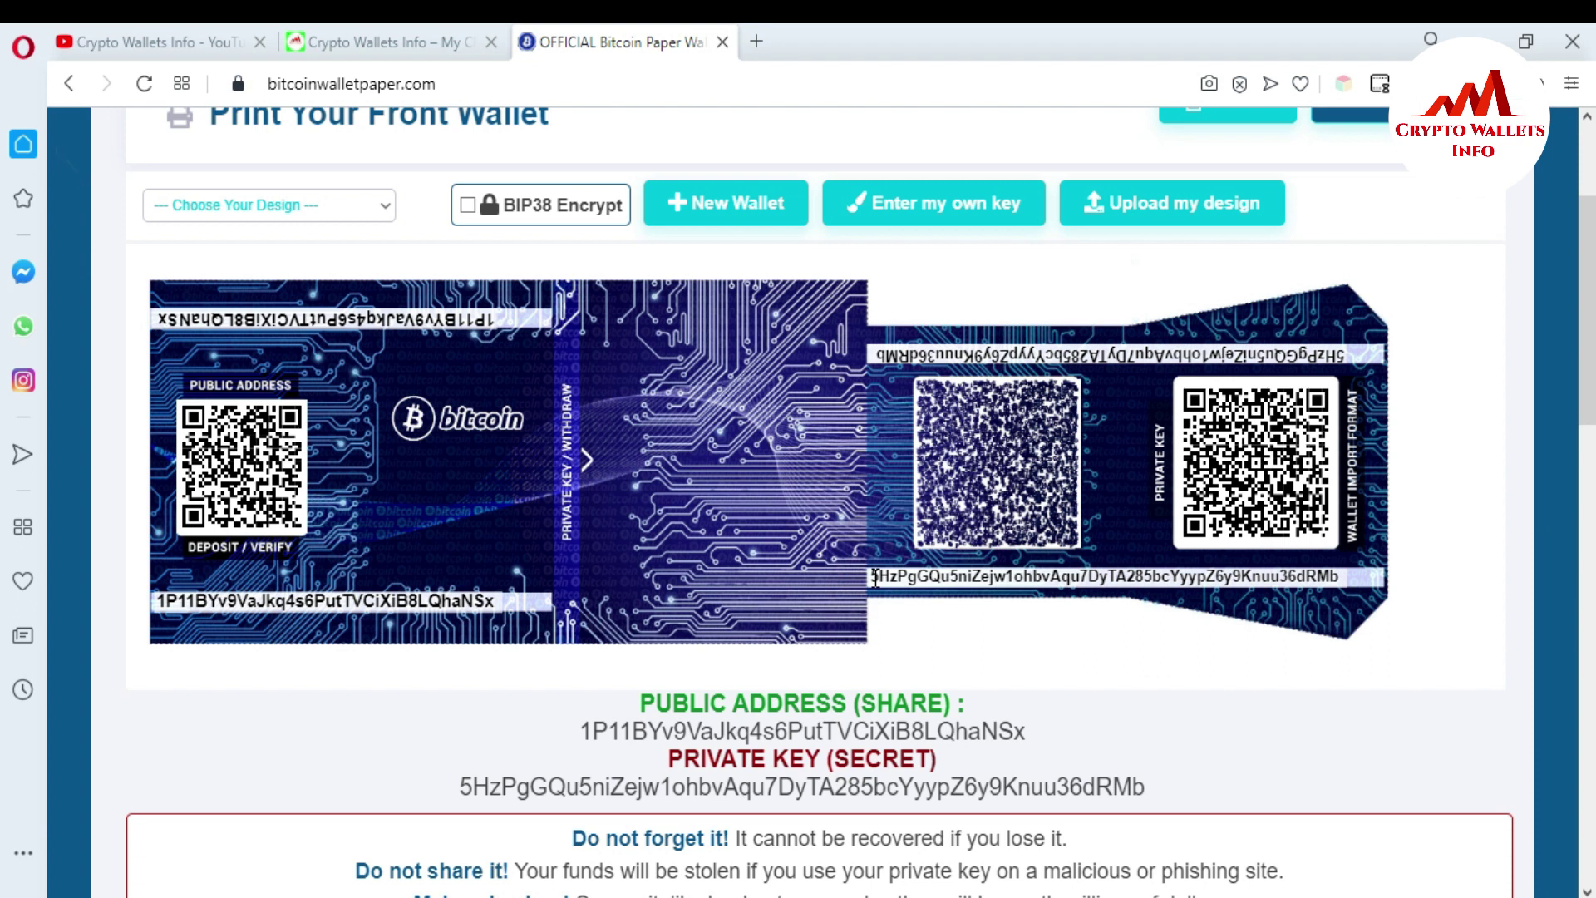
drag(875, 576, 1341, 576)
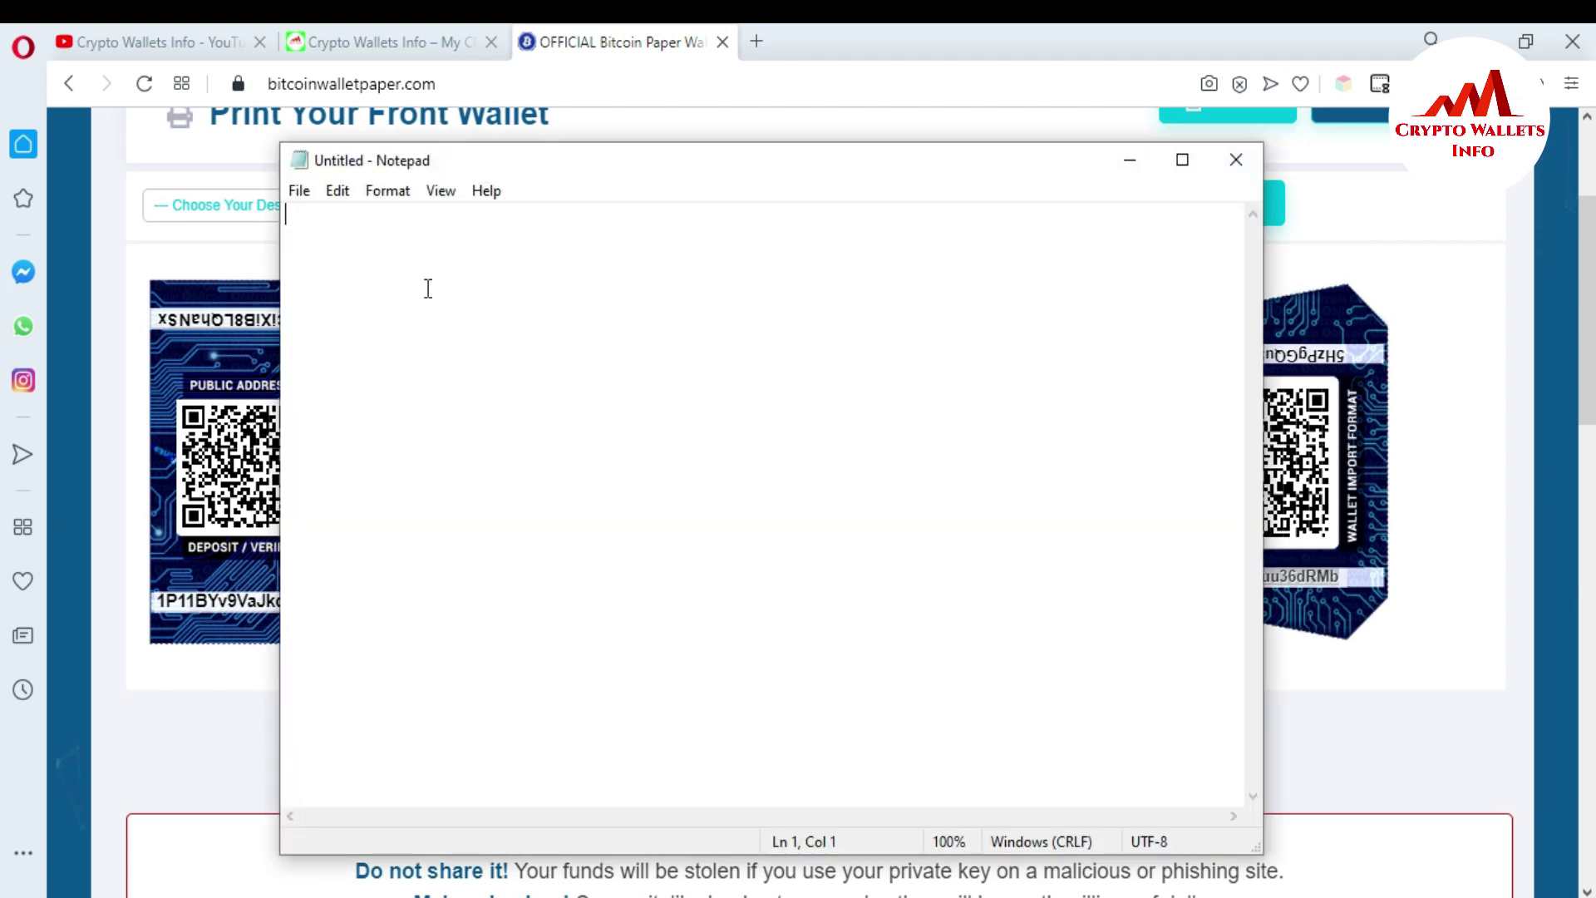
- Paste the private key into the note labelled 'priv :', then select the wallet's public address
key(ctrl+v)
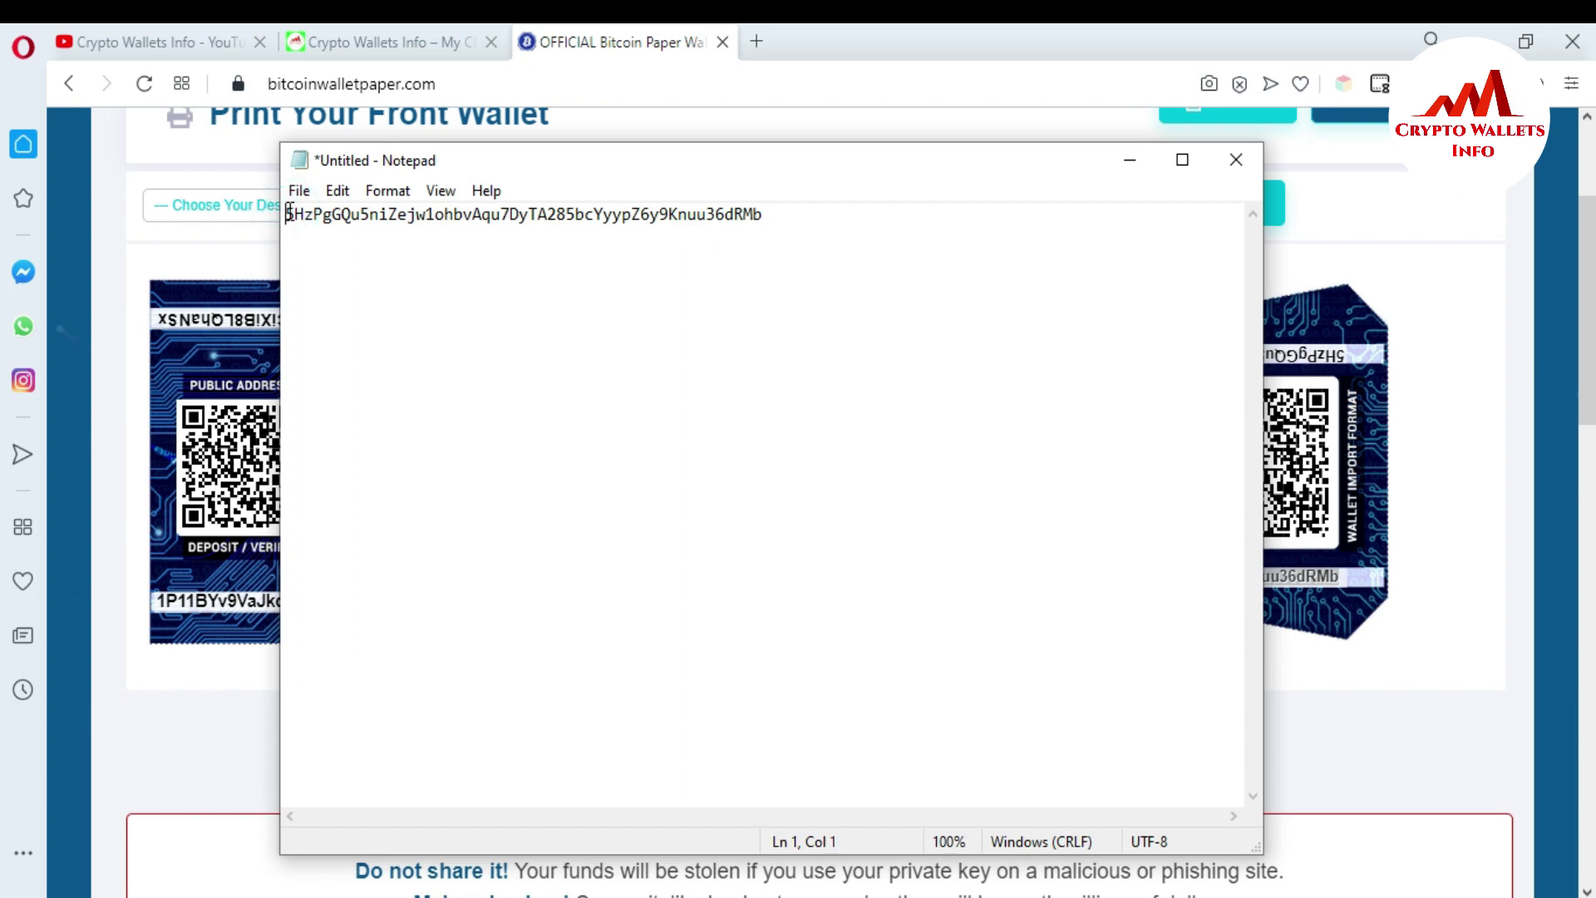
text(priv :)
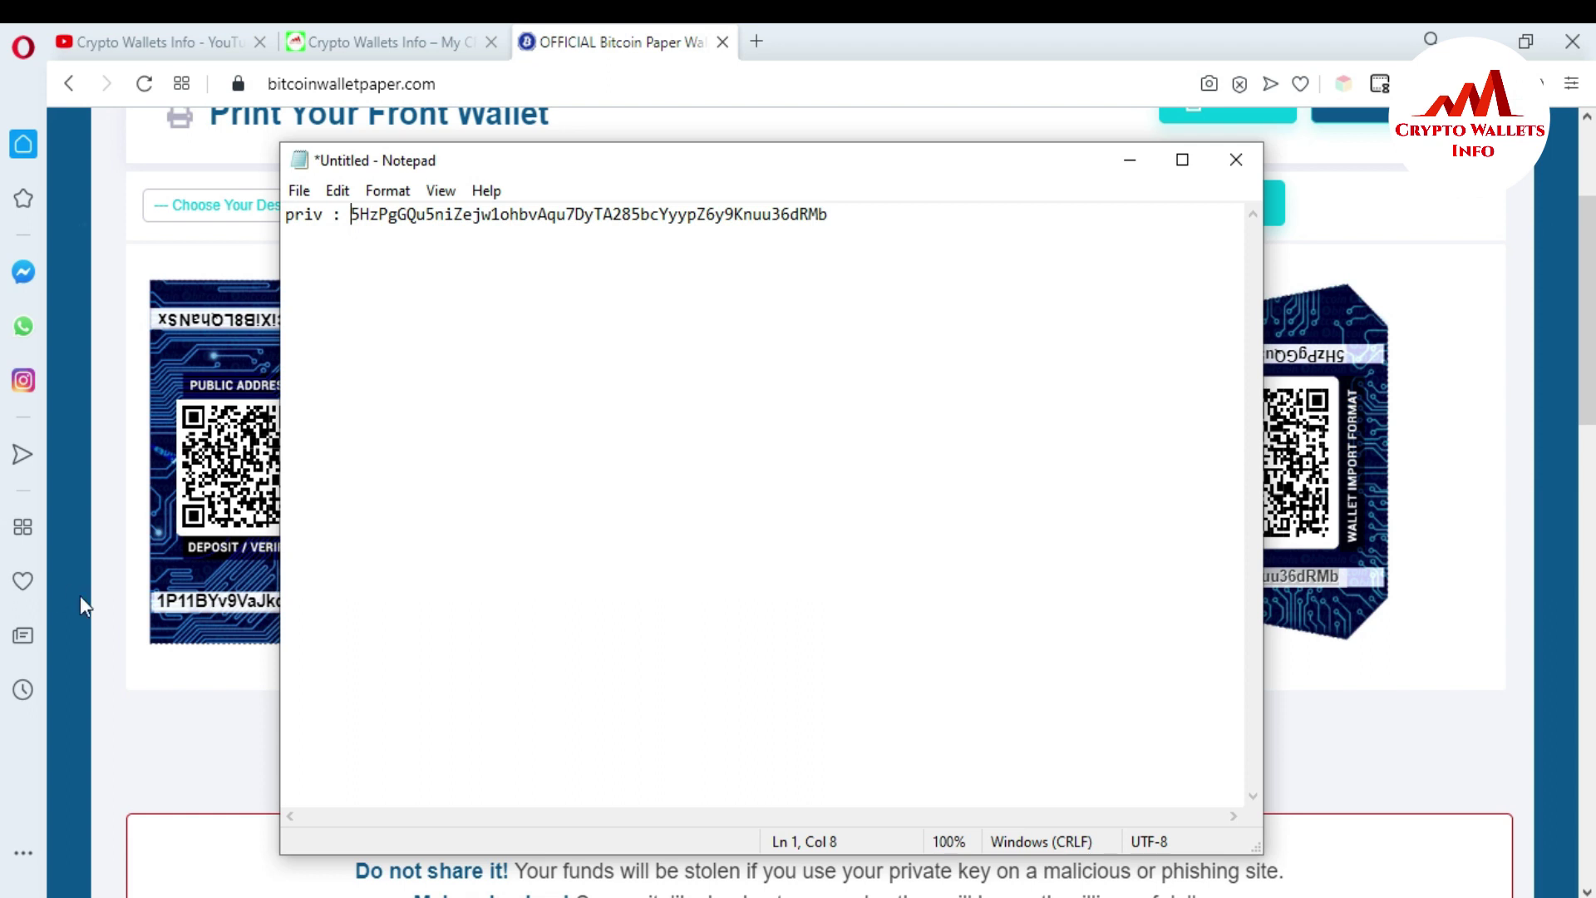
click(127, 655)
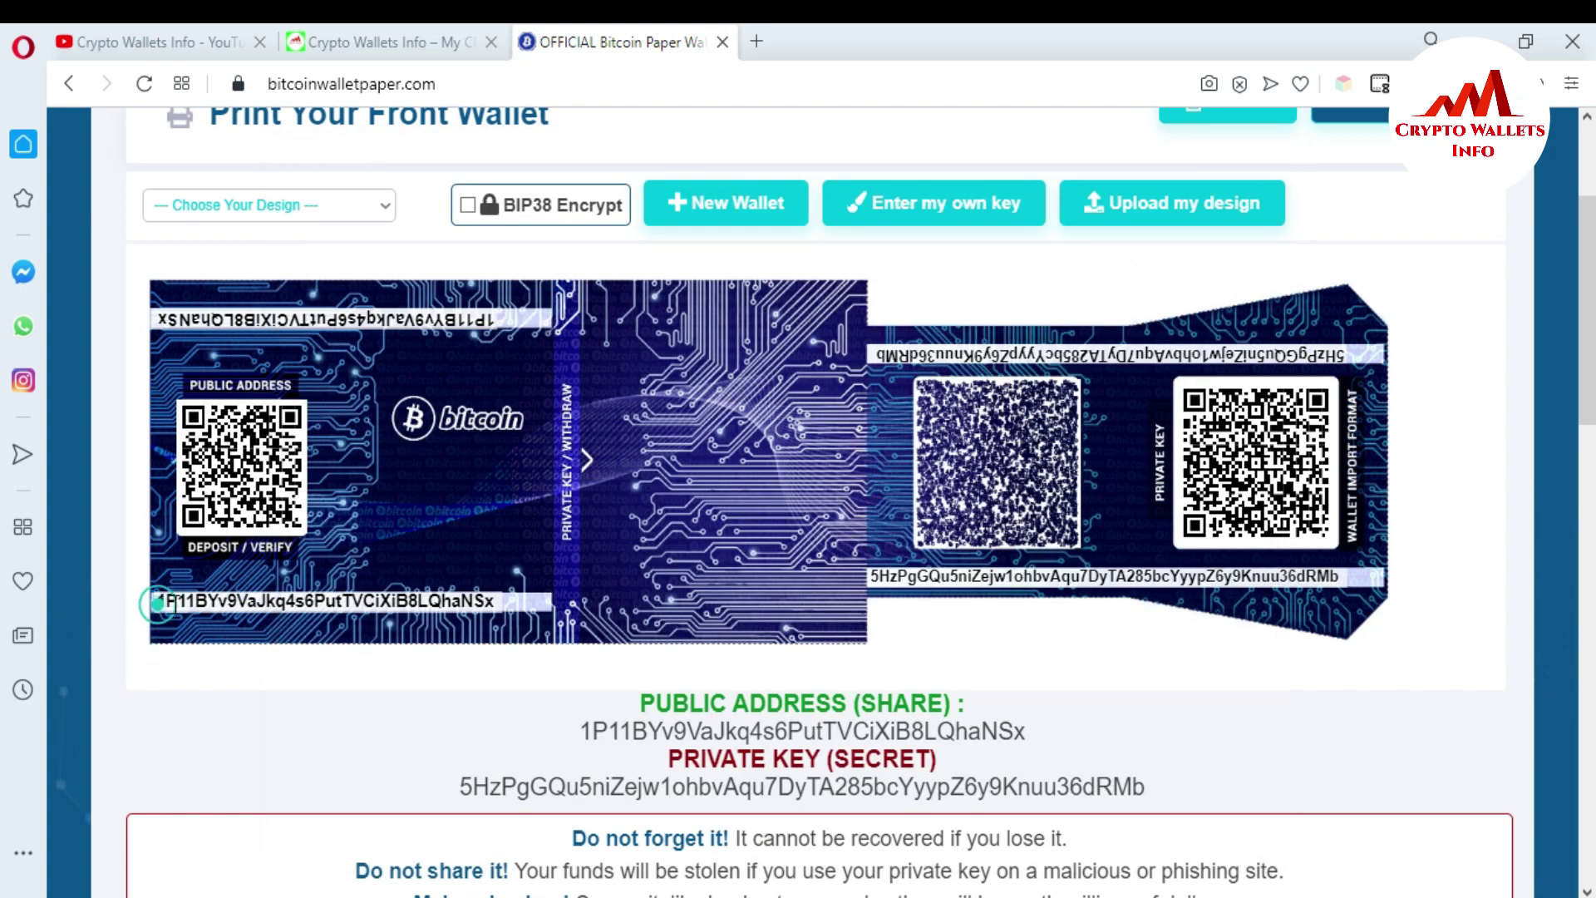
drag(153, 600, 471, 620)
click(496, 601)
drag(496, 600, 158, 600)
key(ctrl+c)
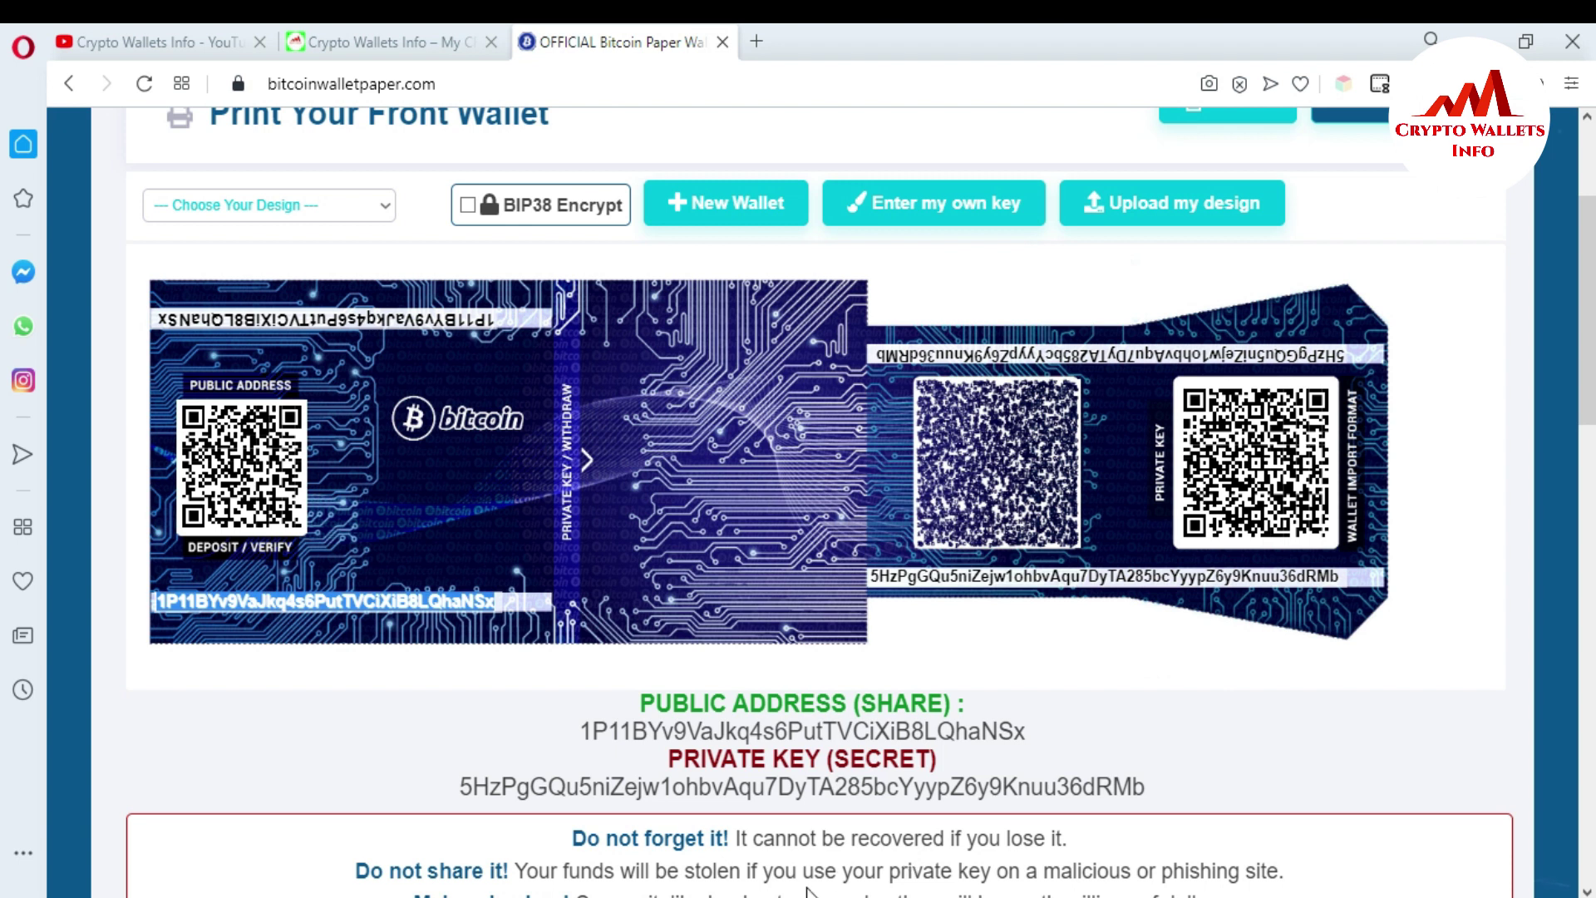
- Add a new 'Id' line in Notepad with the pasted public address
key(alt+Tab)
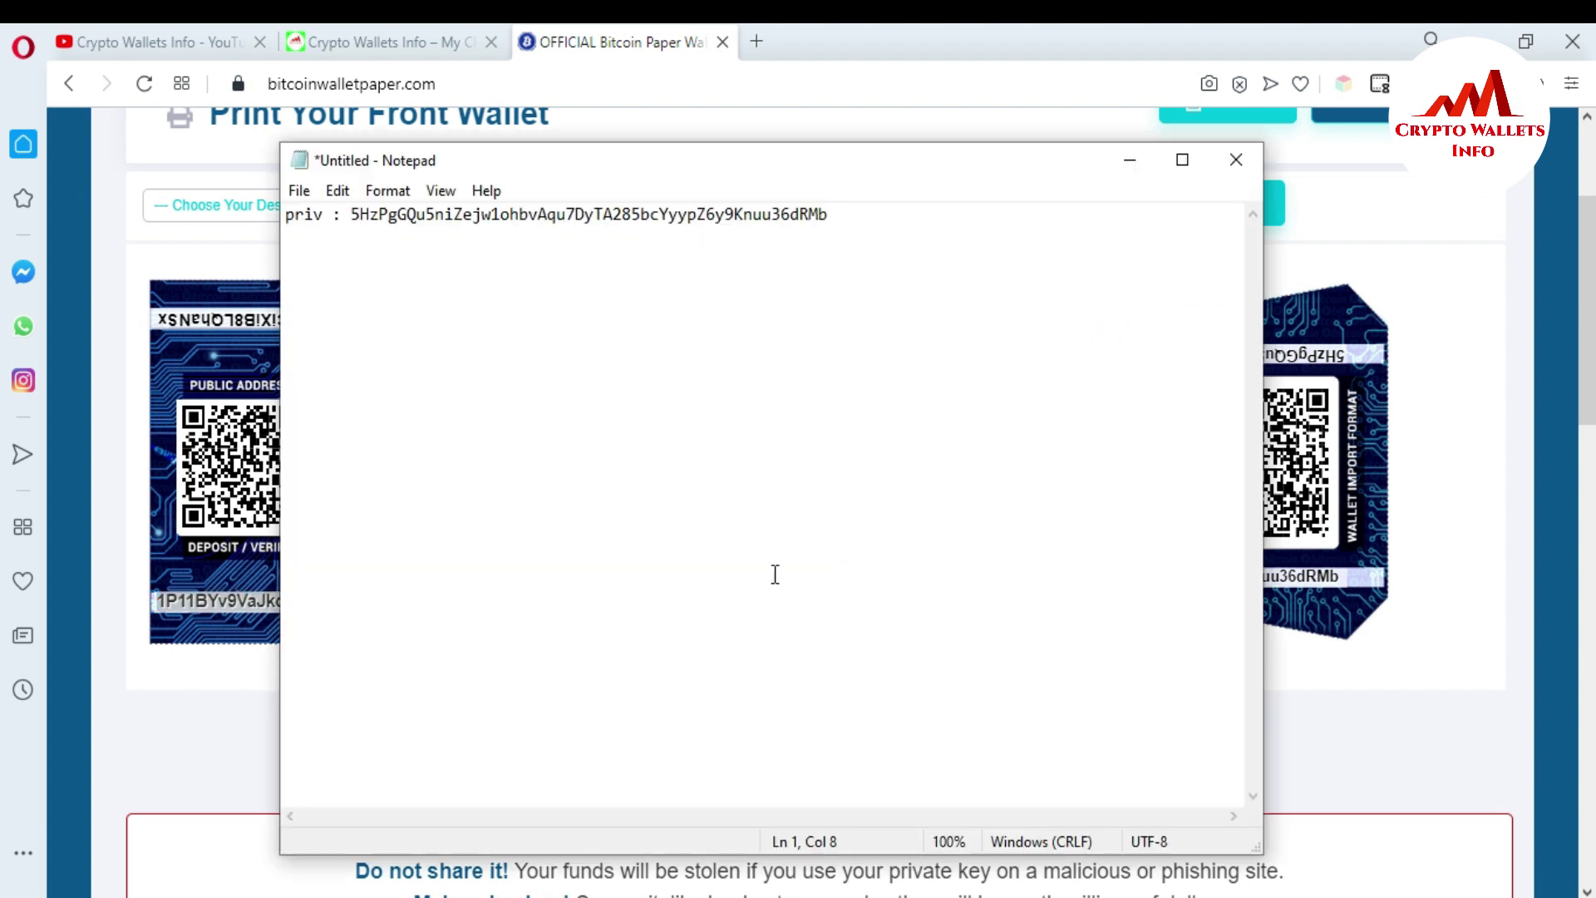
click(875, 203)
key(Return)
text(Id :)
key(ctrl+v)
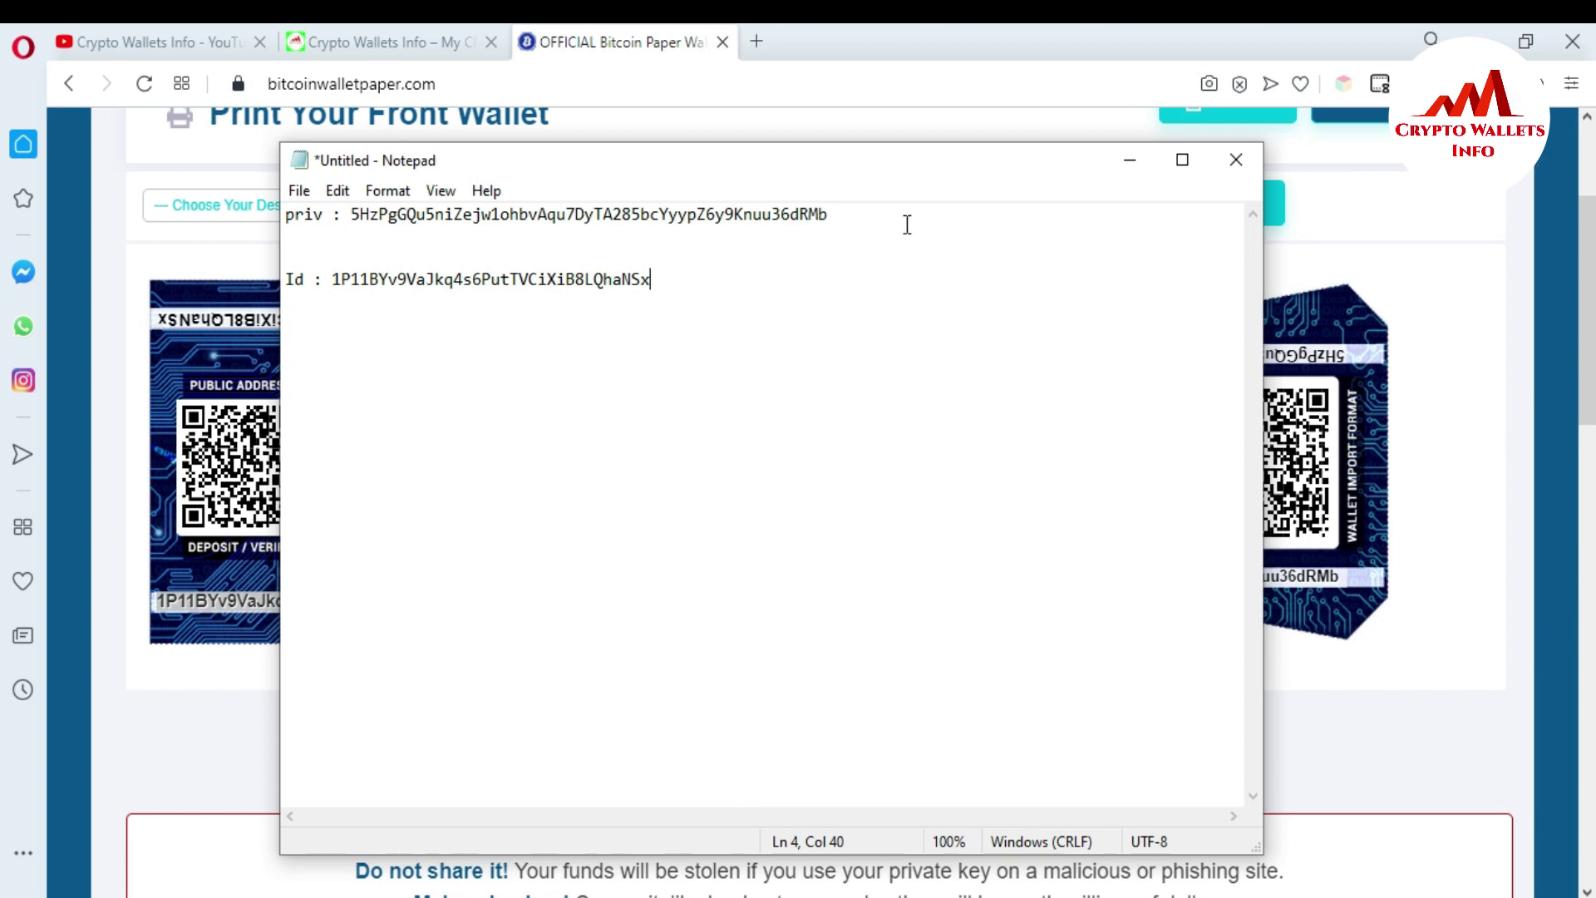
- Reselect the whole private key on the priv line, then minimize Notepad
click(832, 215)
click(379, 243)
drag(829, 214, 358, 219)
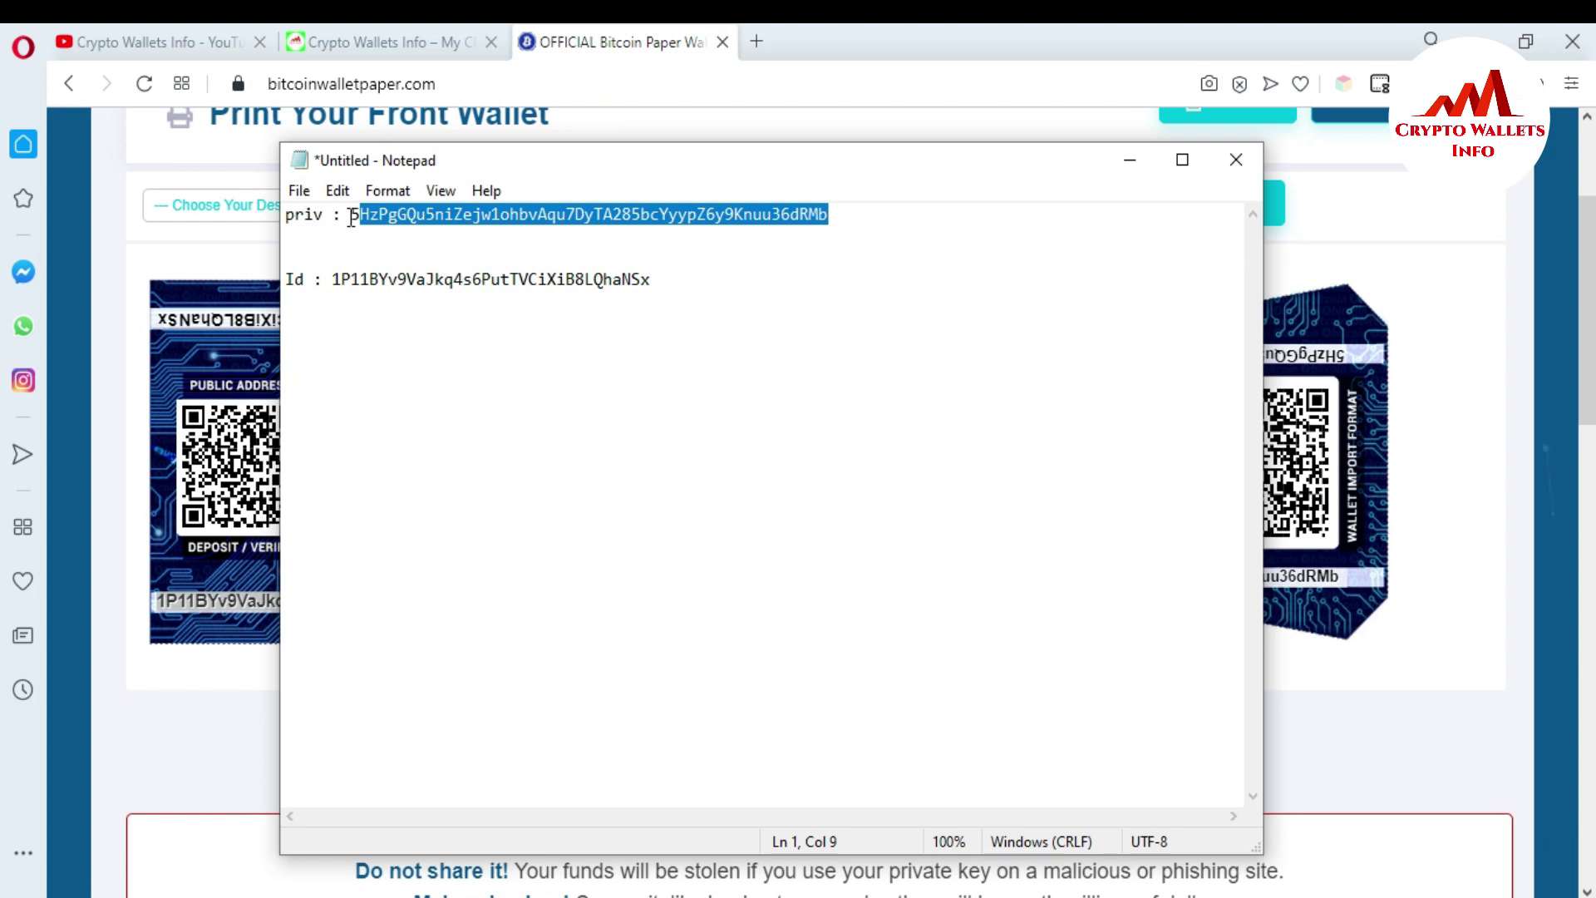
click(349, 215)
drag(349, 214, 852, 222)
click(1135, 161)
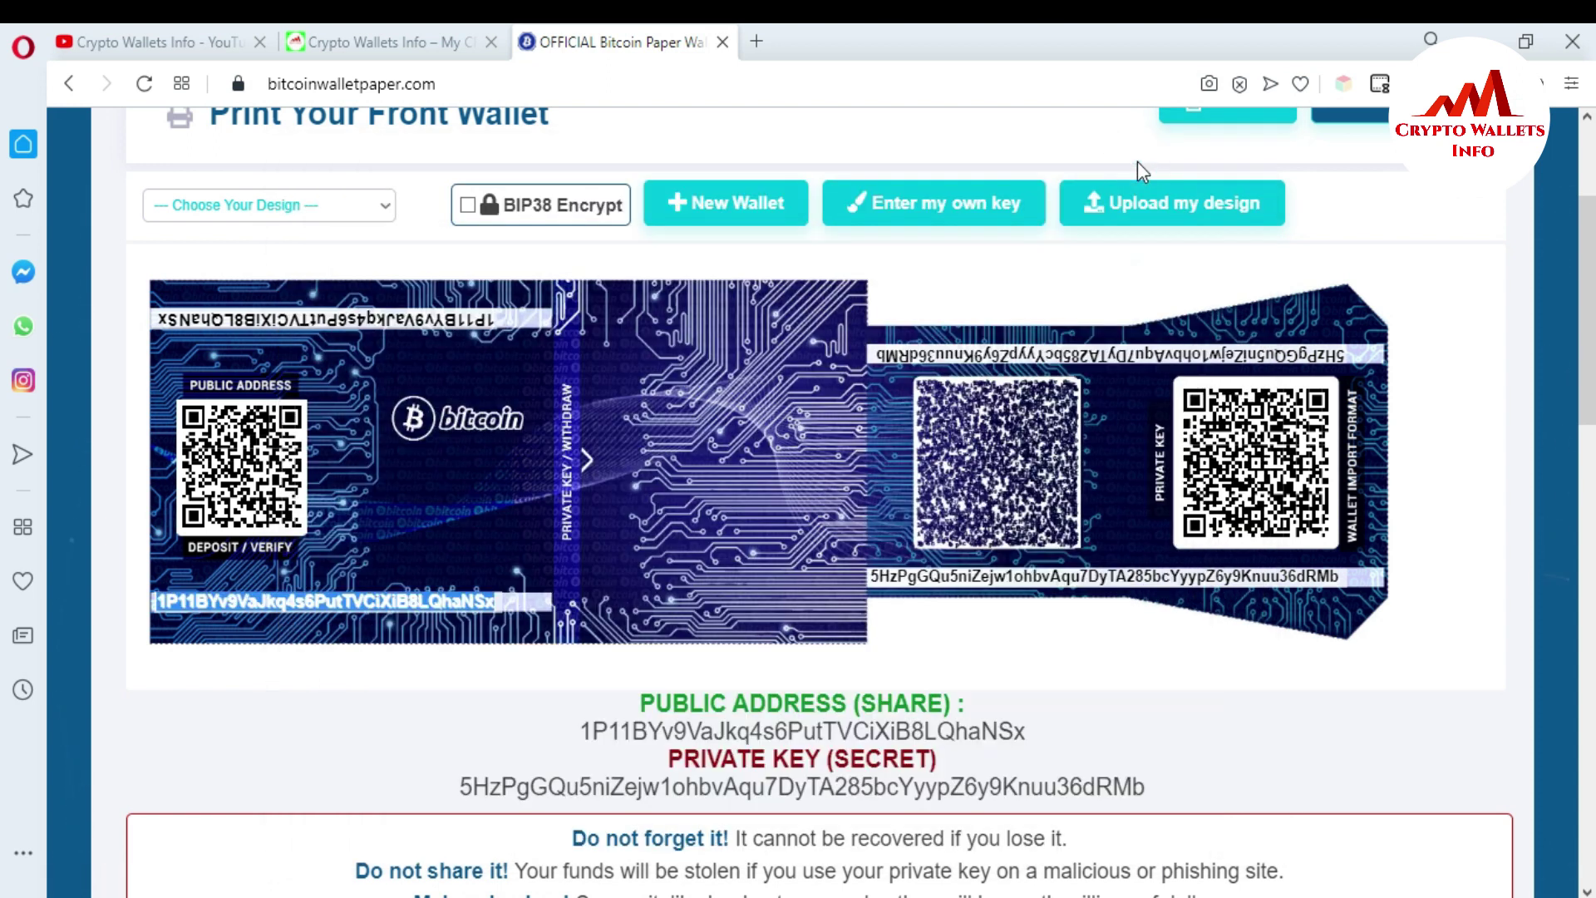
- Scroll through the paper-wallet FAQ and guide, then return to cryptowalletsinfo.com via the YouTube tab
scroll(1380, 399, down, 10)
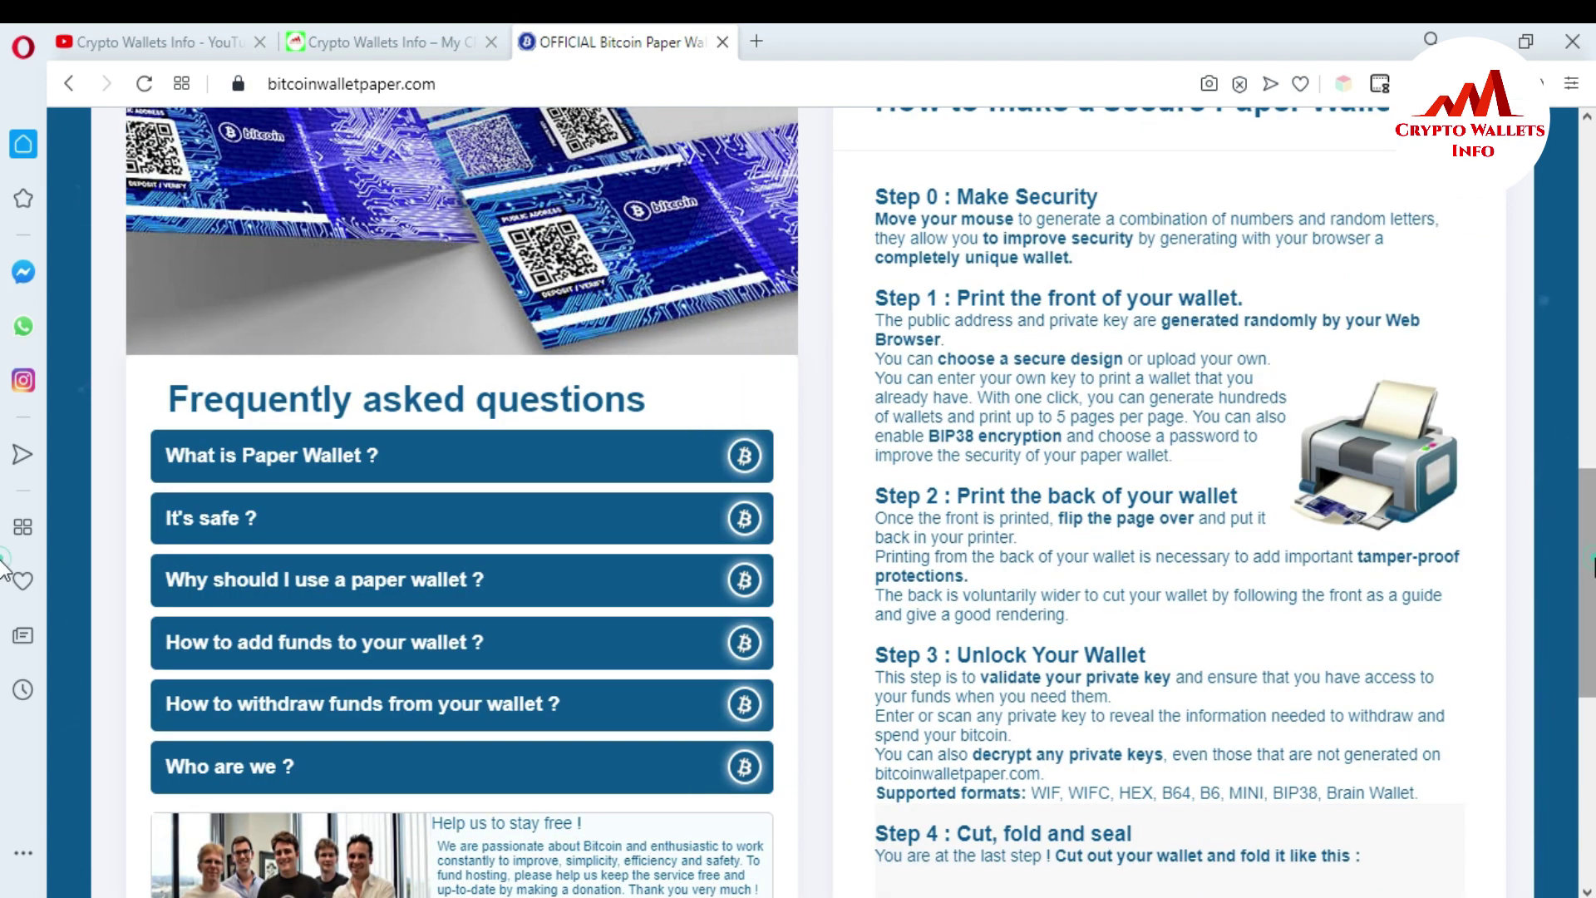
scroll(819, 499, up, 3)
scroll(819, 499, down, 3)
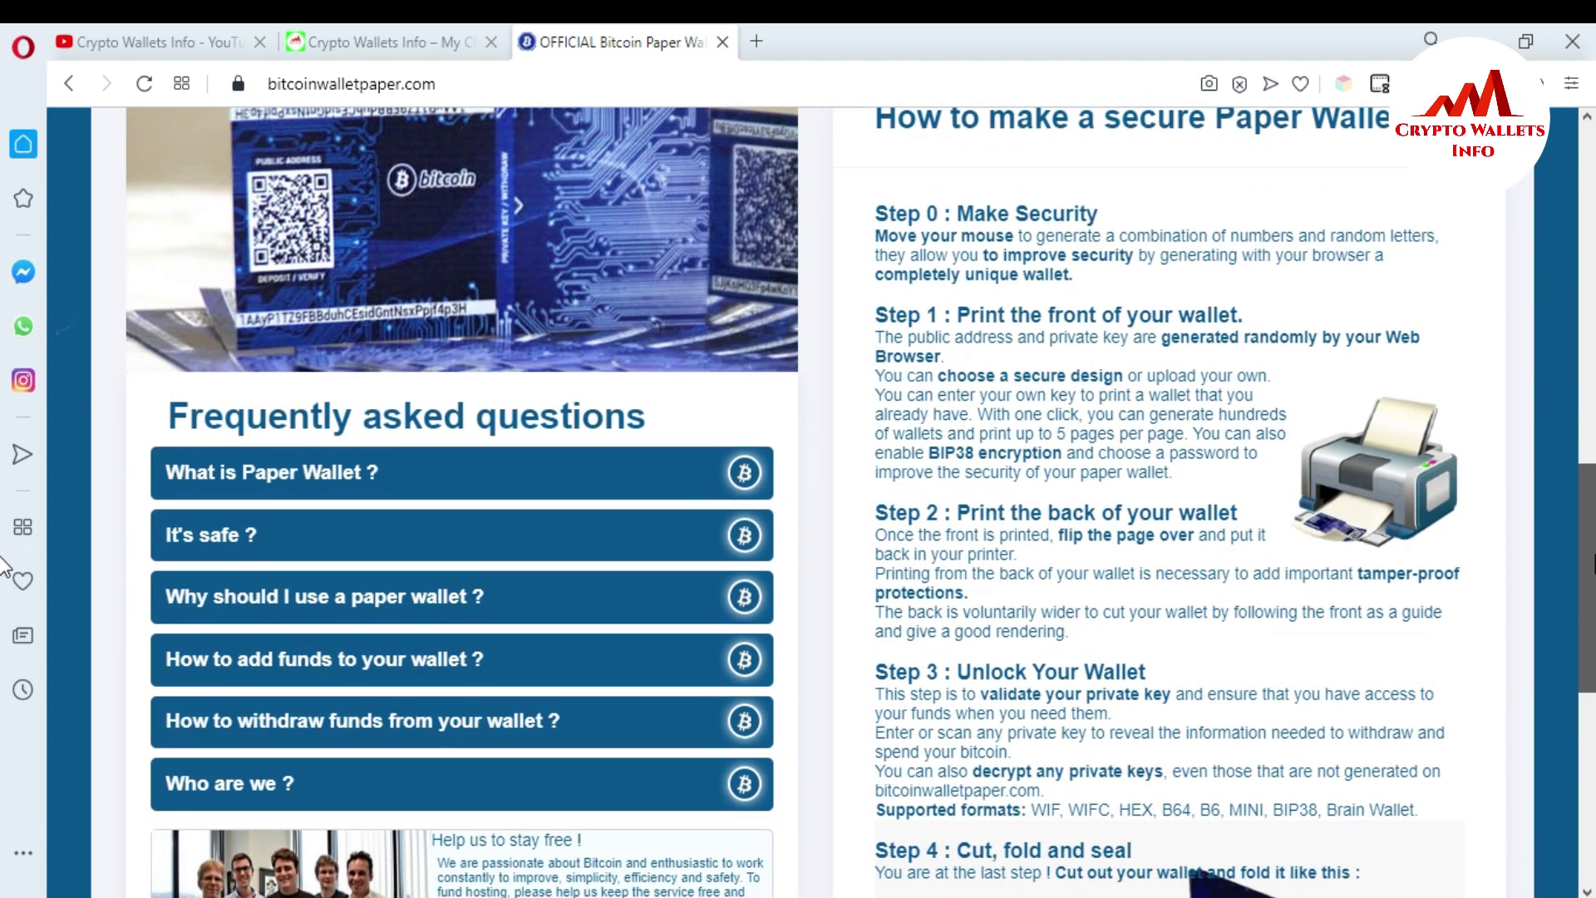
scroll(4, 573, down, 1)
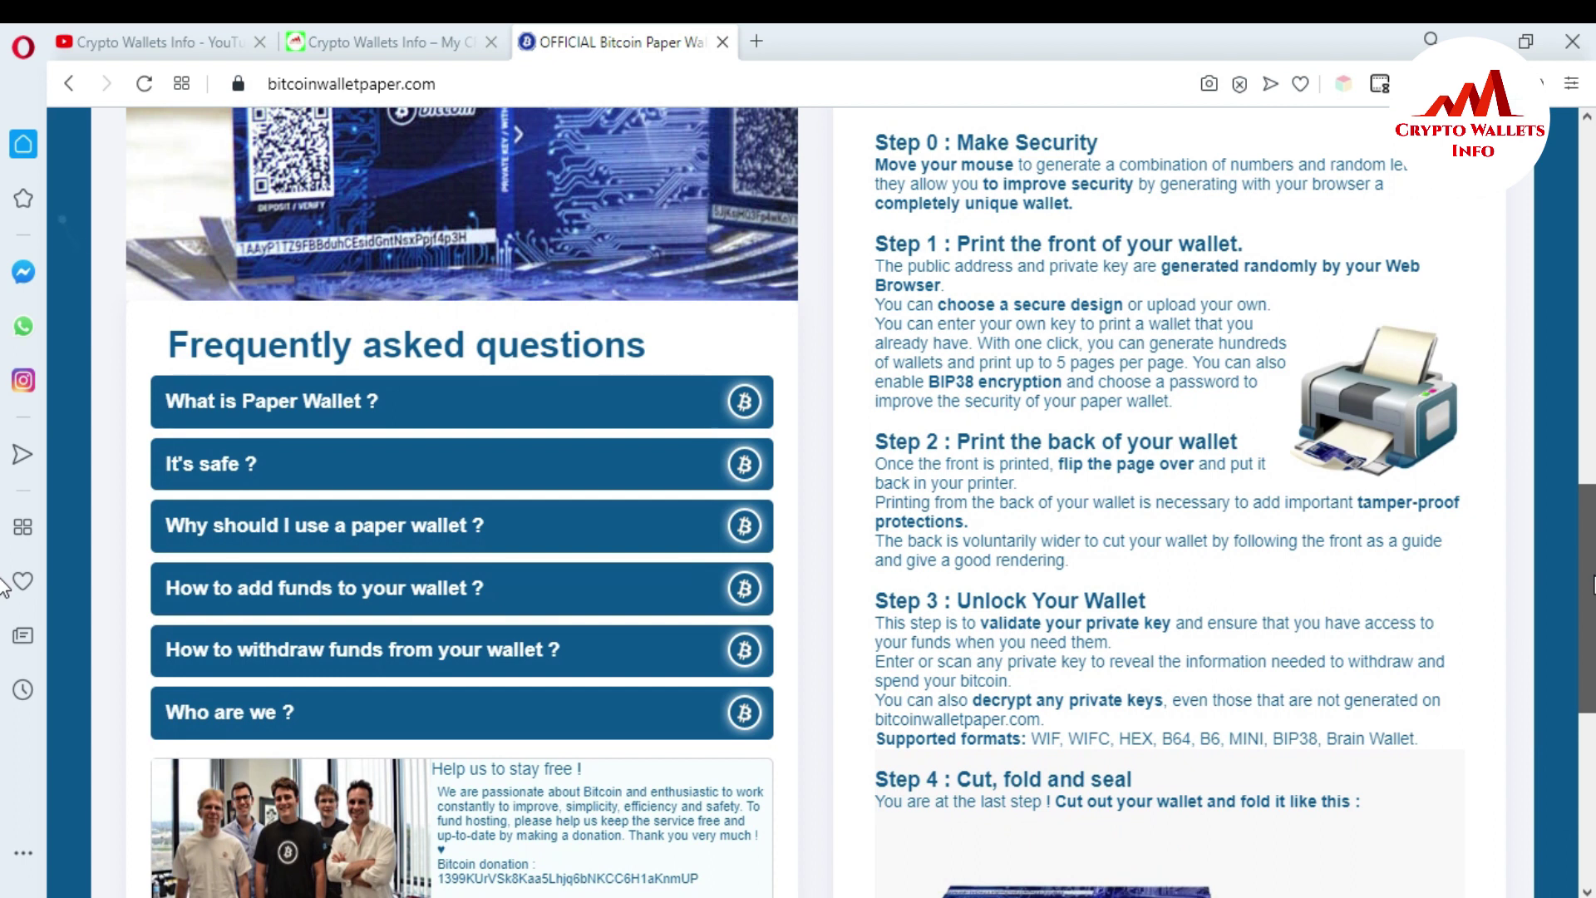
scroll(4, 632, down, 4)
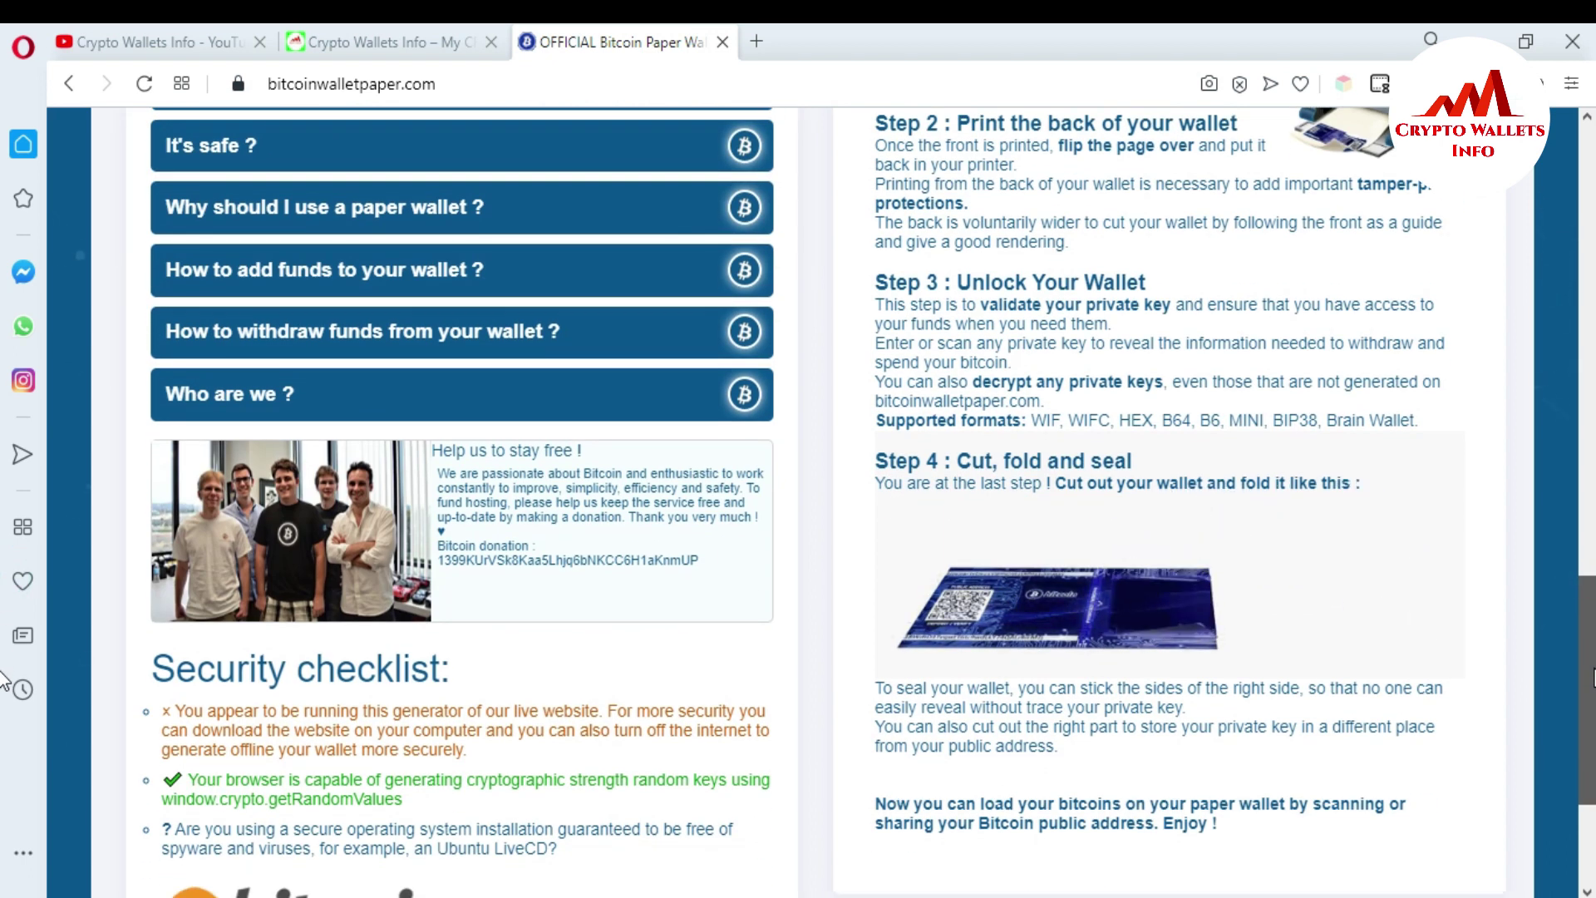
scroll(4, 680, up, 8)
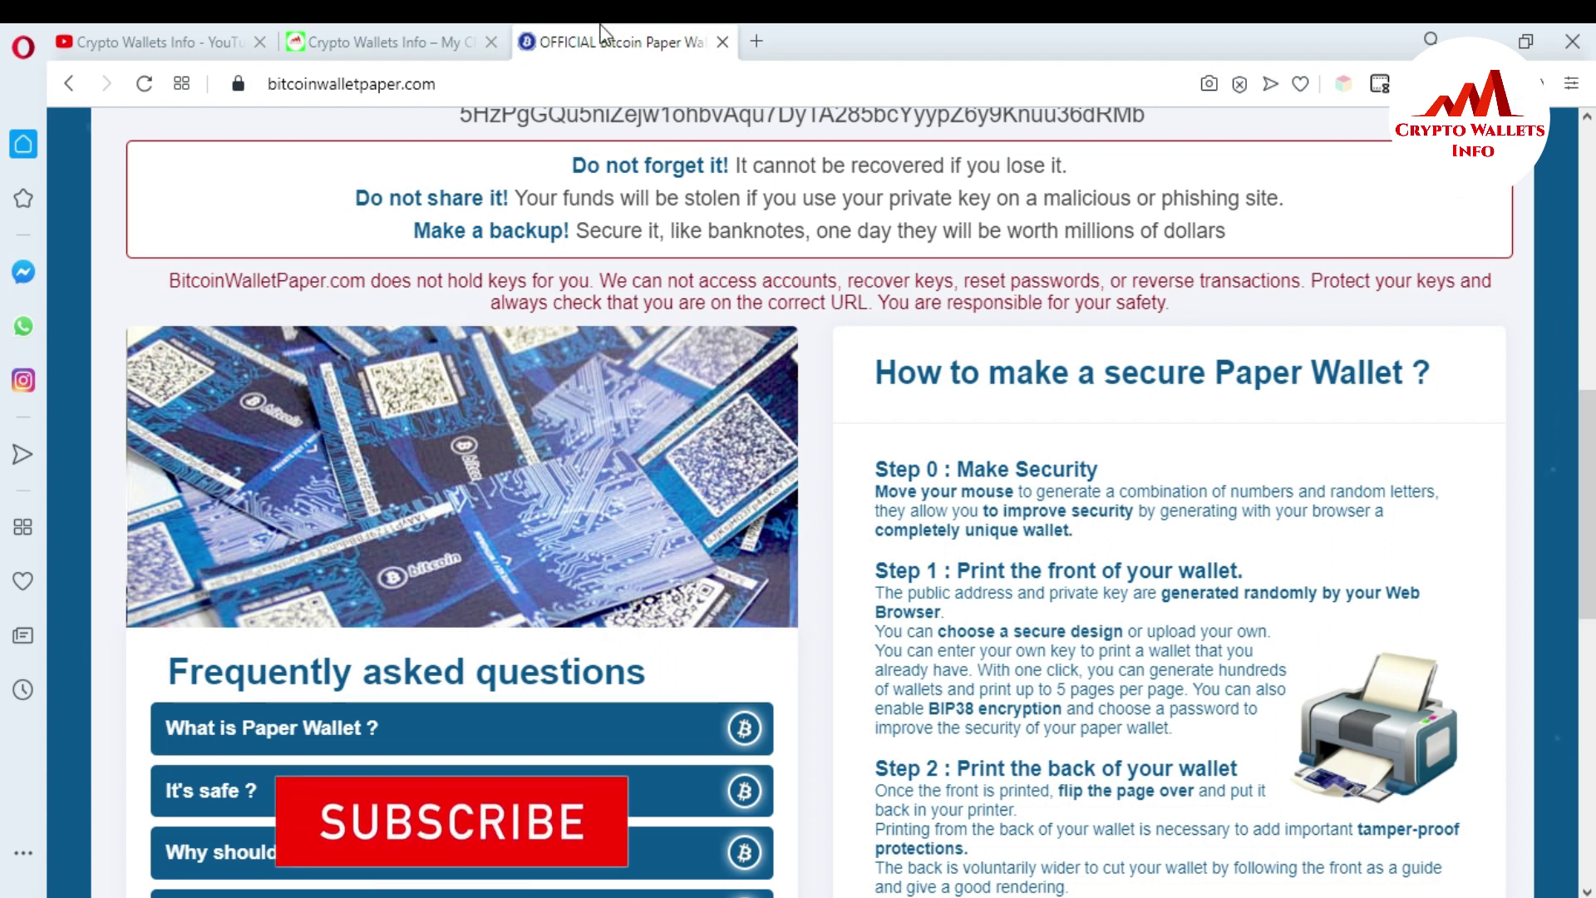
click(216, 33)
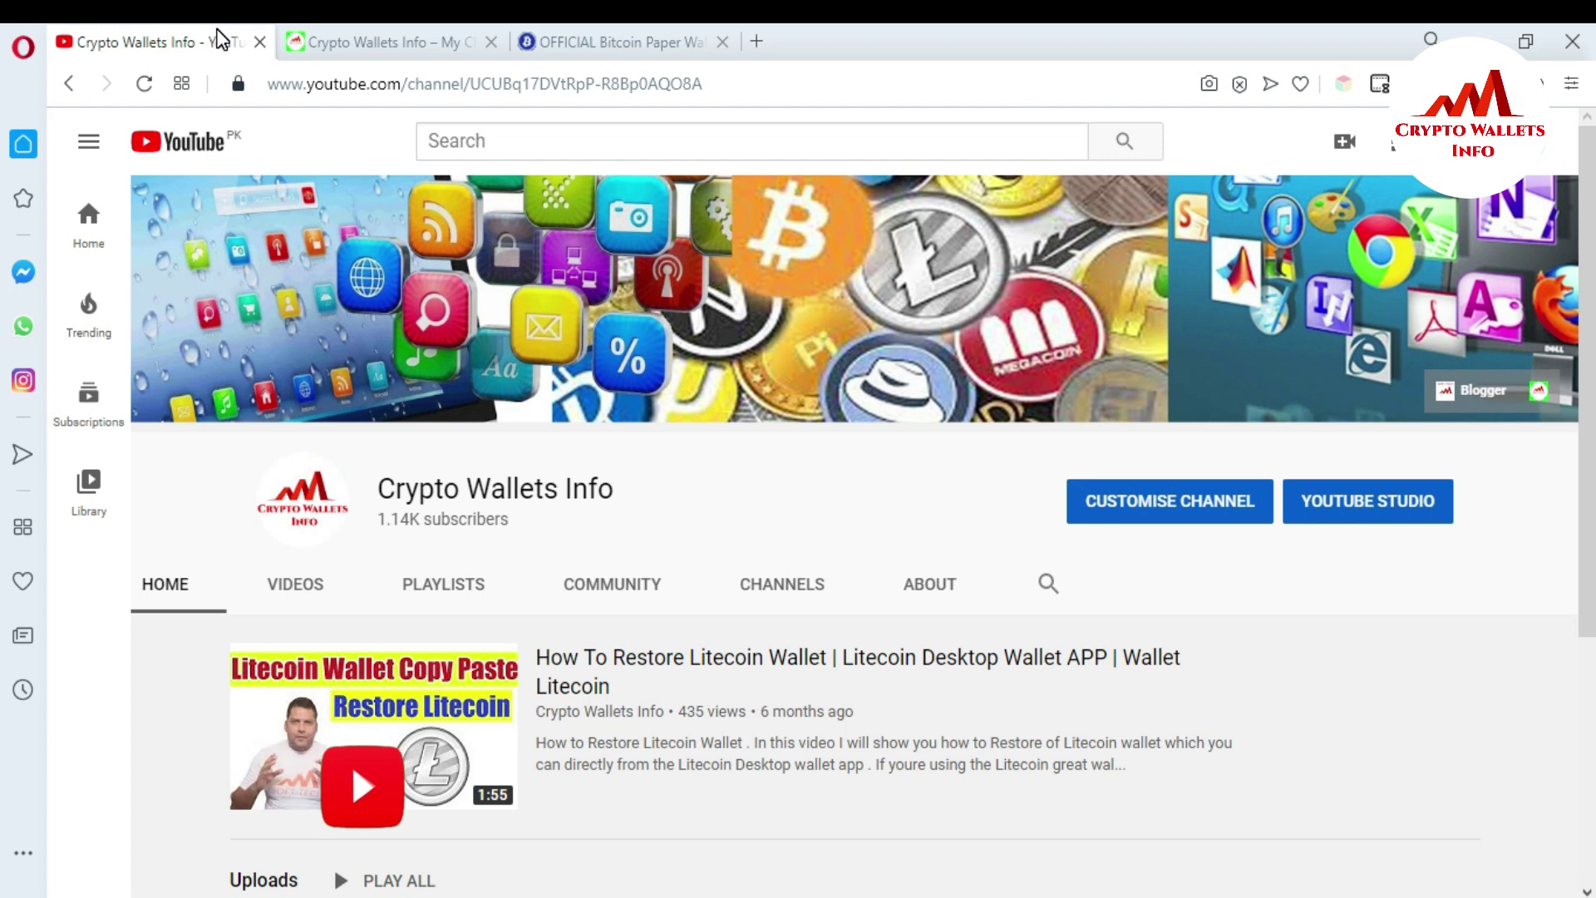
click(392, 45)
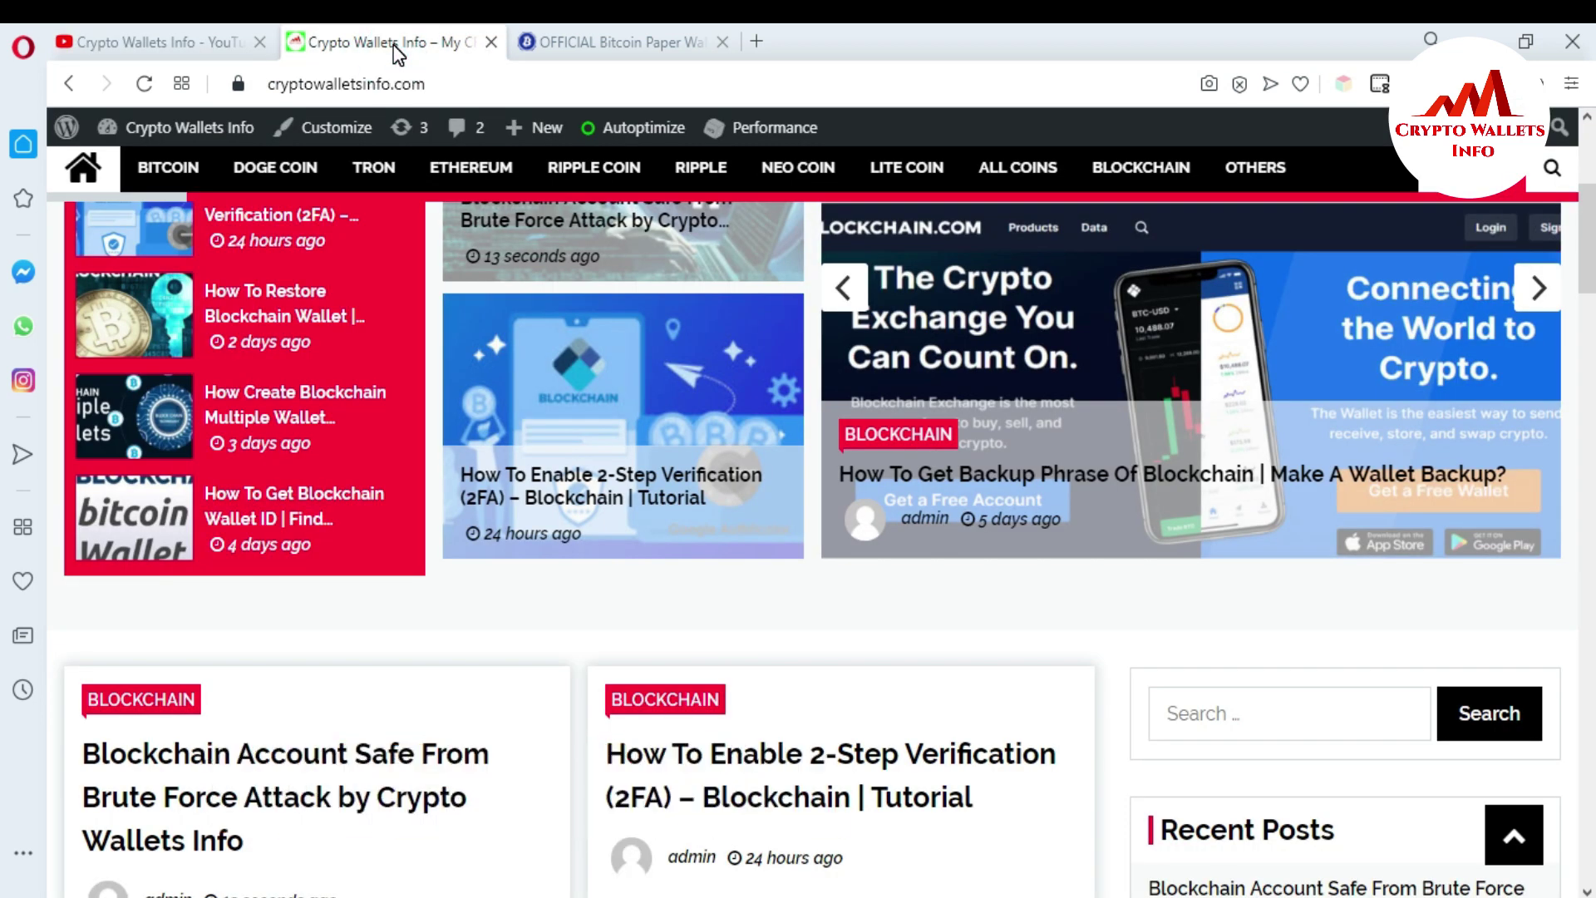